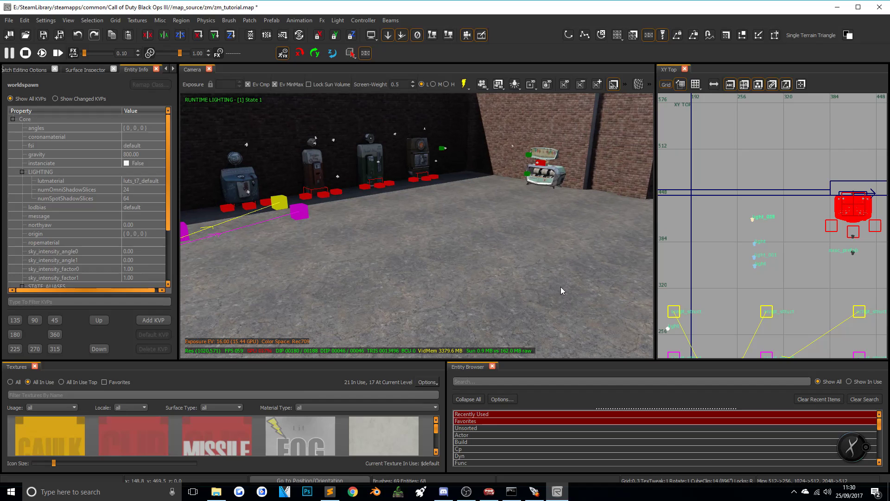
Examine the four perk machines along the dark brick wall, the surrounding zombie map area and the open ground beyond
{"action": "right_click_drag", "start_coordinate": [582, 263], "coordinate": [592, 222]}
{"action": "mouse_move", "coordinate": [569, 281]}
{"action": "right_mouse_down"}
{"action": "mouse_move", "coordinate": [431, 269]}
{"action": "mouse_move", "coordinate": [589, 270]}
{"action": "mouse_move", "coordinate": [456, 269]}
{"action": "mouse_move", "coordinate": [441, 266]}
{"action": "mouse_move", "coordinate": [443, 255]}
{"action": "mouse_move", "coordinate": [412, 250]}
{"action": "mouse_move", "coordinate": [561, 276]}
{"action": "right_mouse_up"}
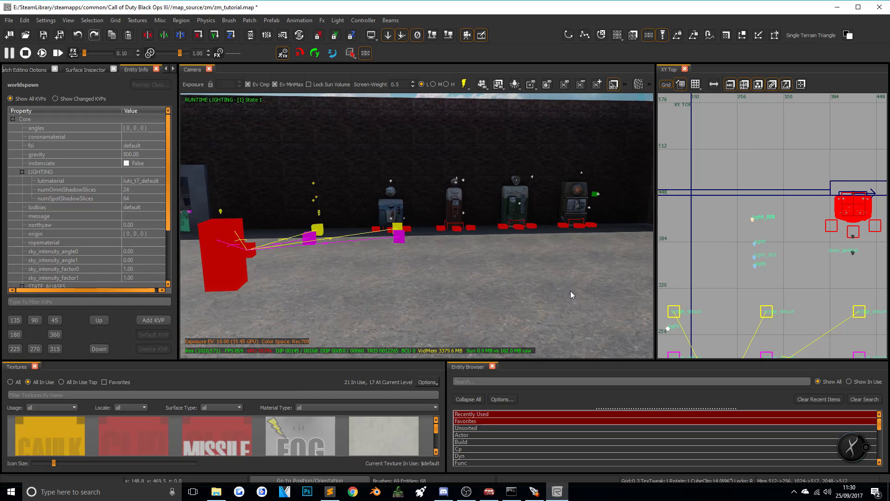
{"action": "right_click_drag", "start_coordinate": [561, 303], "coordinate": [495, 269]}
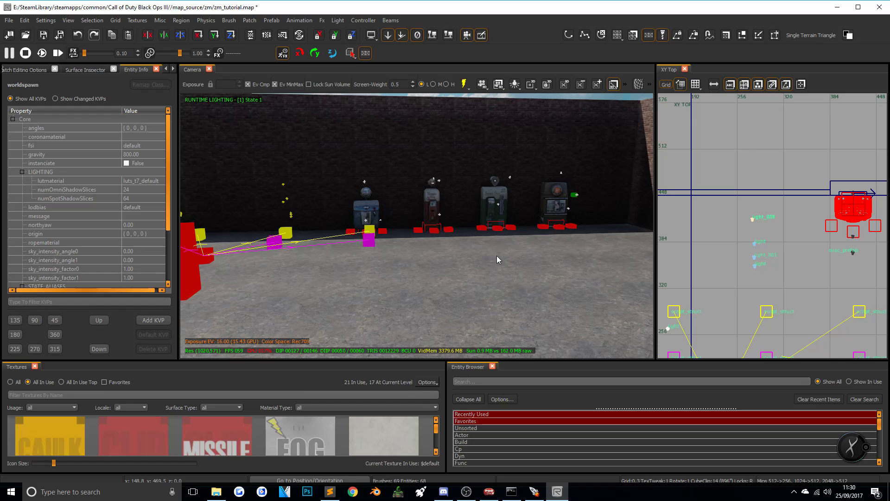
{"action": "right_click_drag", "start_coordinate": [528, 277], "coordinate": [389, 166]}
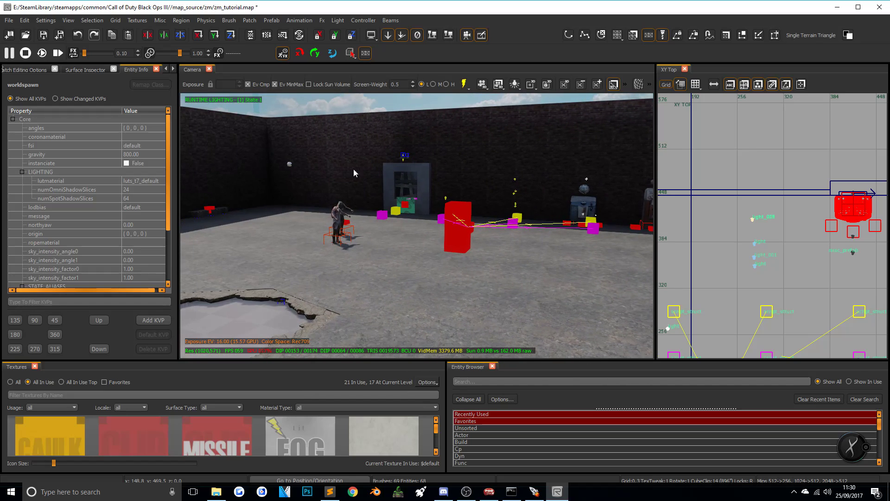
{"action": "right_click_drag", "start_coordinate": [553, 331], "coordinate": [497, 291]}
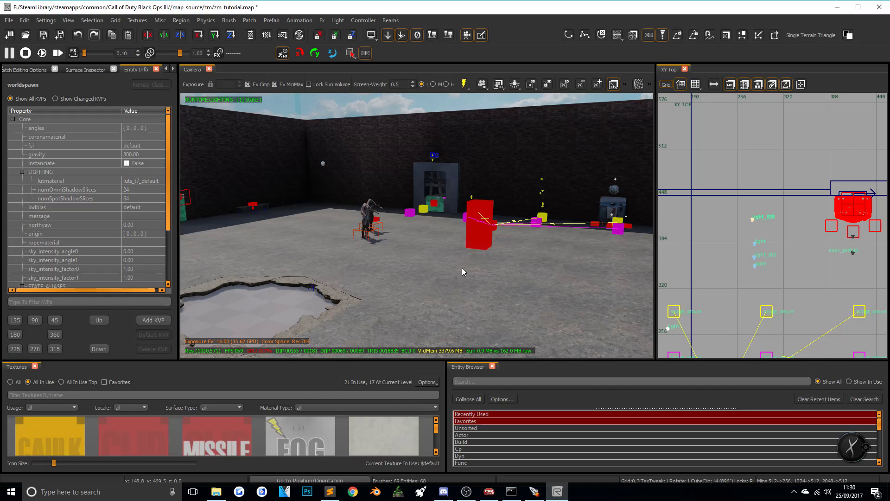
{"action": "right_click_drag", "start_coordinate": [486, 297], "coordinate": [395, 291]}
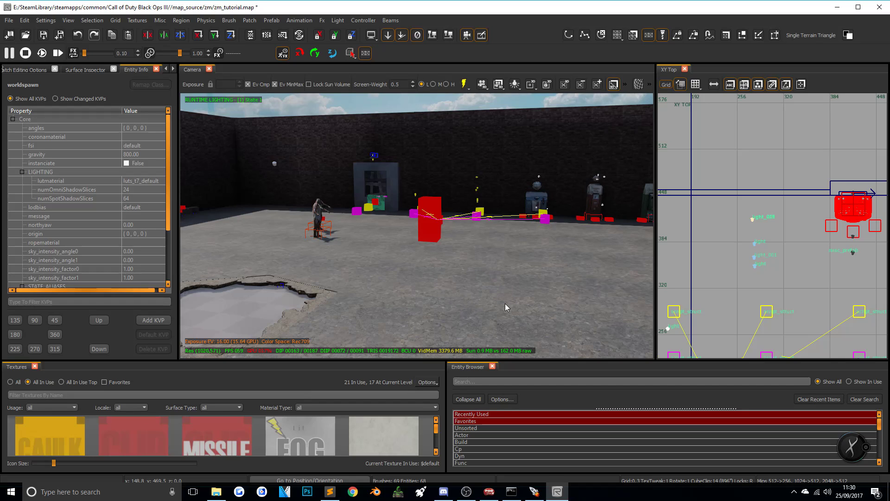
{"action": "right_click_drag", "start_coordinate": [440, 282], "coordinate": [496, 314]}
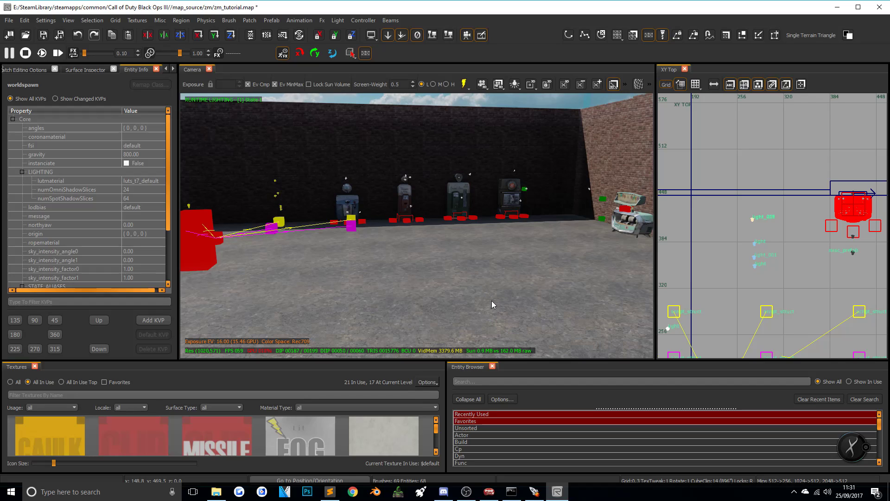
{"action": "right_click_drag", "start_coordinate": [491, 301], "coordinate": [487, 267]}
{"action": "mouse_move", "coordinate": [497, 310]}
{"action": "right_mouse_down"}
{"action": "mouse_move", "coordinate": [362, 304]}
{"action": "mouse_move", "coordinate": [547, 307]}
{"action": "mouse_move", "coordinate": [445, 307]}
{"action": "mouse_move", "coordinate": [510, 308]}
{"action": "mouse_move", "coordinate": [489, 304]}
{"action": "right_mouse_up"}
{"action": "right_click_drag", "start_coordinate": [334, 264], "coordinate": [460, 255]}
{"action": "mouse_move", "coordinate": [477, 287]}
{"action": "right_mouse_down"}
{"action": "mouse_move", "coordinate": [453, 286]}
{"action": "mouse_move", "coordinate": [503, 287]}
{"action": "mouse_move", "coordinate": [479, 286]}
{"action": "right_mouse_up"}
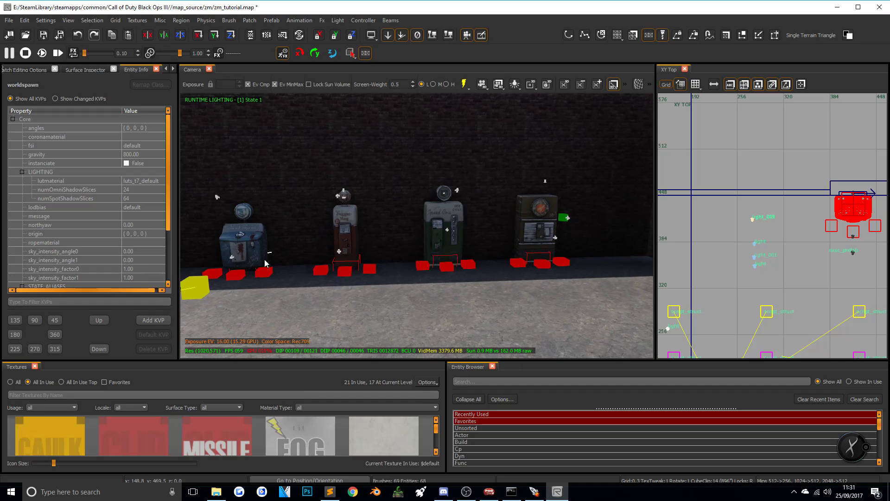
{"action": "right_click_drag", "start_coordinate": [439, 247], "coordinate": [366, 243]}
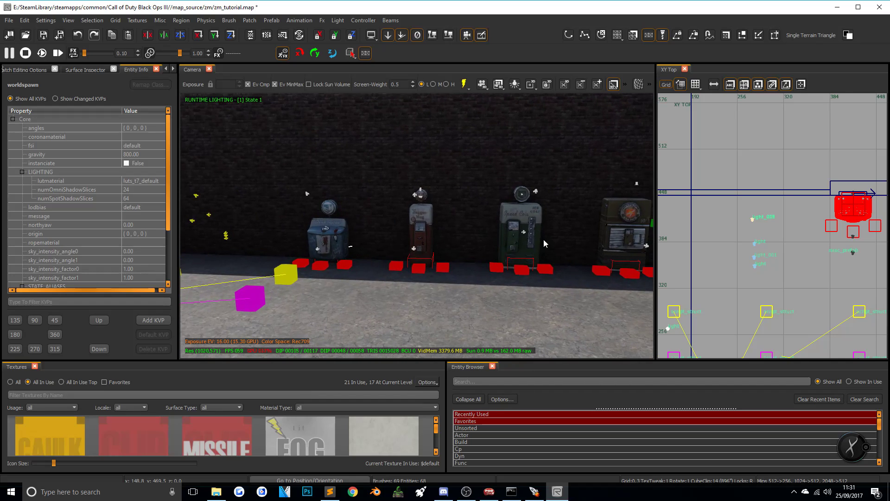
{"action": "right_click_drag", "start_coordinate": [513, 218], "coordinate": [343, 224]}
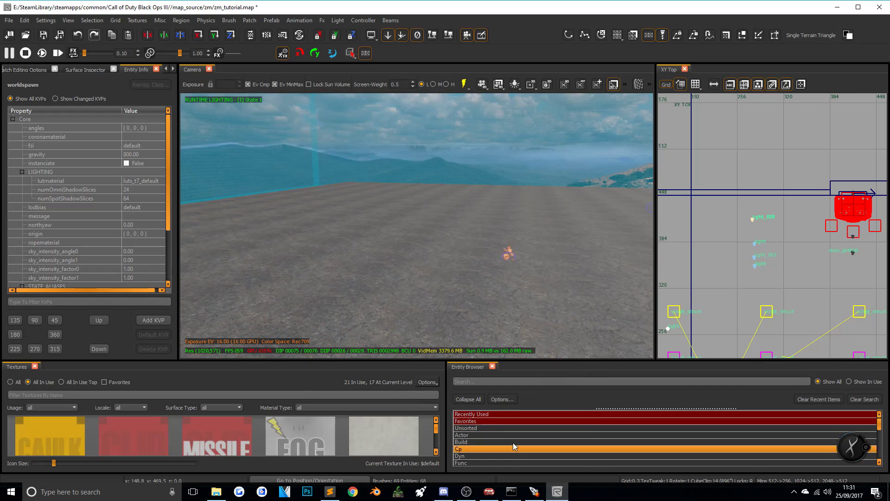
Find the script_struct entity and place one on the open ground outside the walls
{"action": "left_click", "coordinate": [474, 420]}
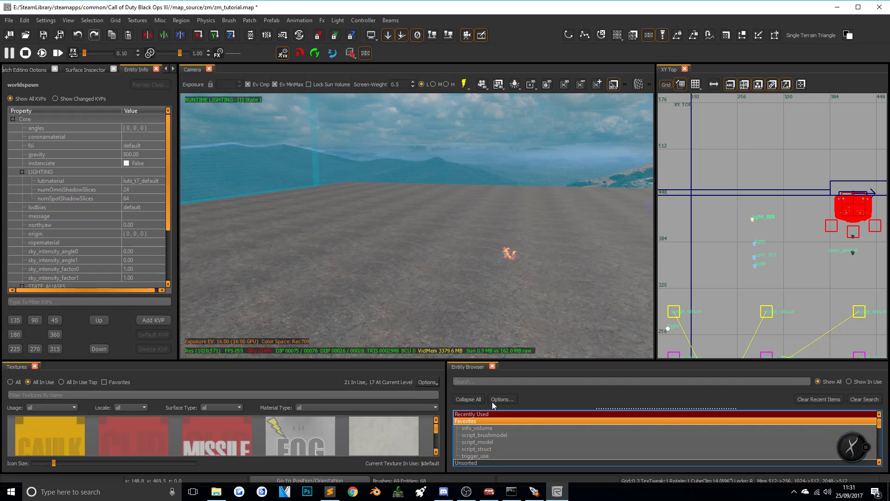
{"action": "left_click", "coordinate": [496, 381]}
{"action": "type", "text": "script"}
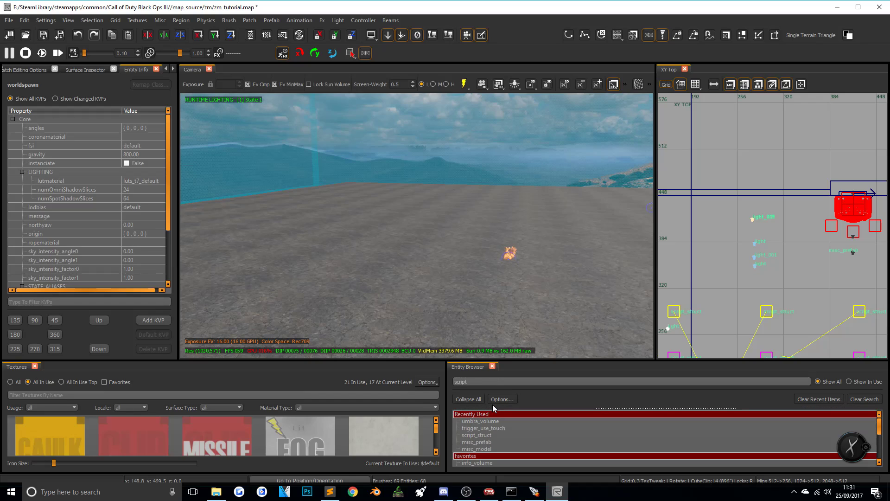
{"action": "type", "text": "_struct"}
{"action": "left_click", "coordinate": [503, 435]}
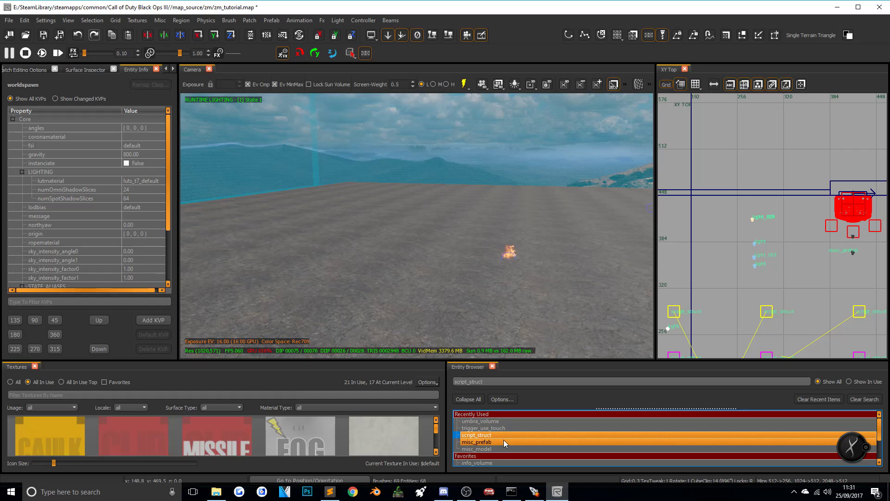
{"action": "left_click_drag", "start_coordinate": [480, 434], "coordinate": [442, 321]}
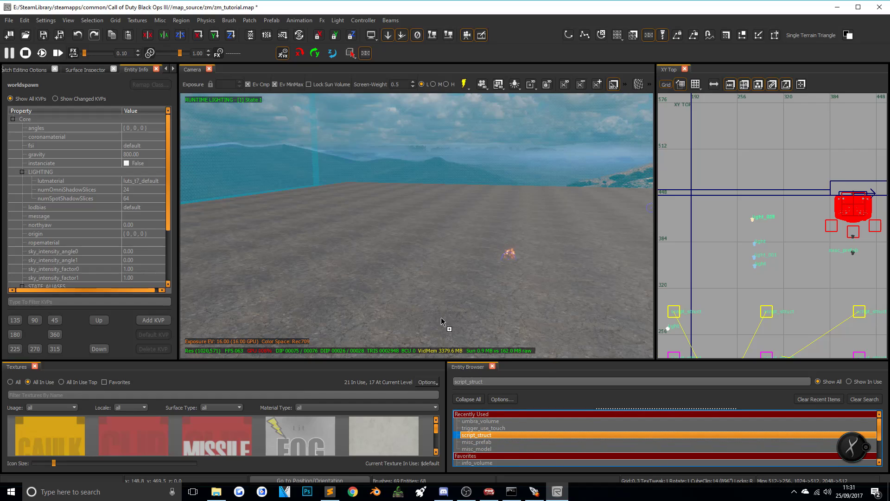
{"action": "left_click_drag", "start_coordinate": [432, 291], "coordinate": [410, 275]}
{"action": "right_click_drag", "start_coordinate": [431, 313], "coordinate": [352, 316]}
{"action": "key", "text": "w"}
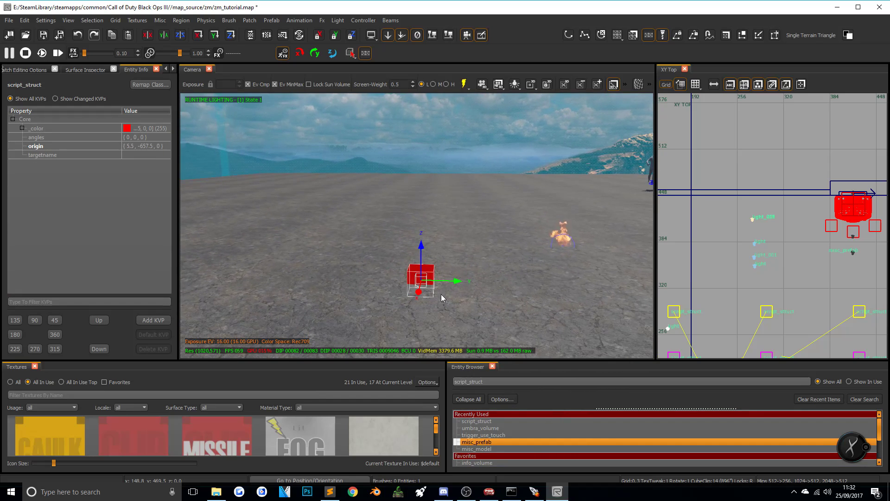
{"action": "key", "text": "w"}
{"action": "right_click_drag", "start_coordinate": [451, 300], "coordinate": [454, 300]}
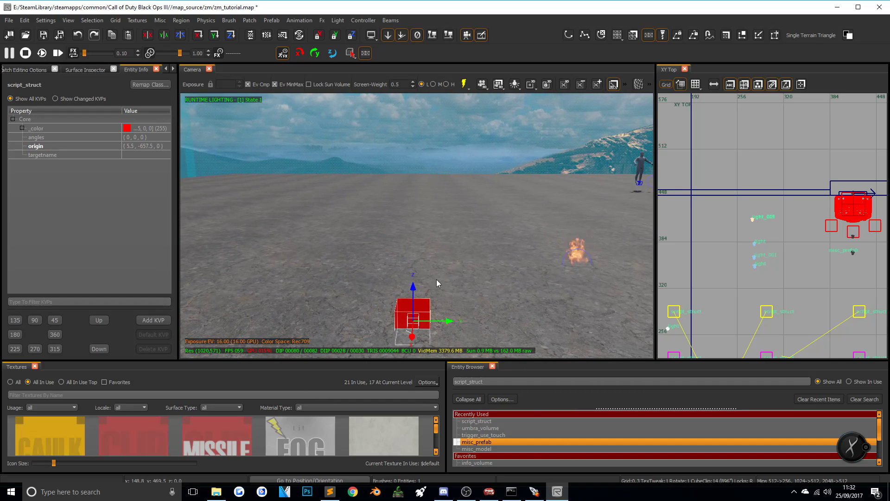
Set the placed script_struct's targetname to perk_random_machine_location, copied from the notes in Sublime Text
{"action": "key", "text": "Escape"}
{"action": "left_click", "coordinate": [416, 311]}
{"action": "scroll", "coordinate": [414, 262], "scroll_direction": "down", "scroll_amount": 2}
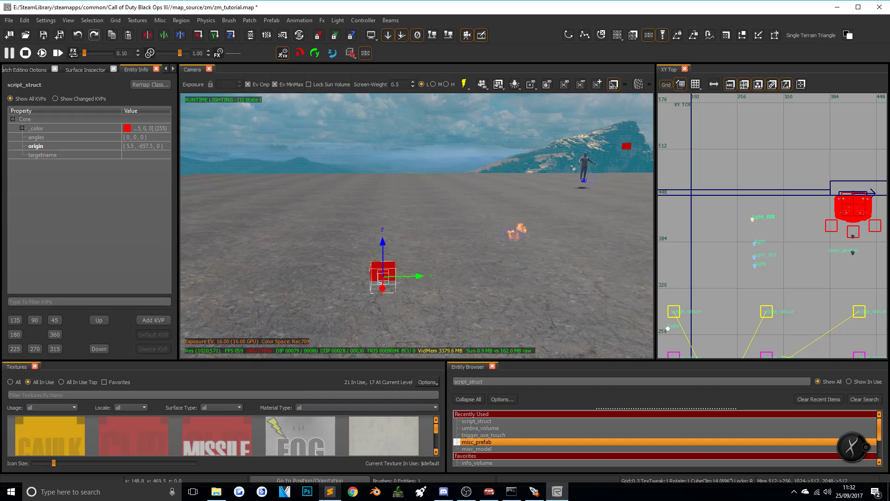
{"action": "left_click", "coordinate": [329, 493]}
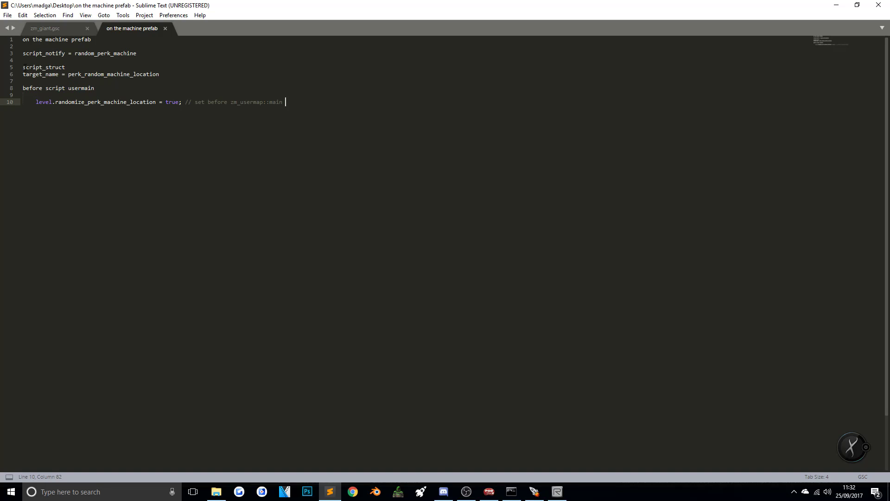
{"action": "left_click_drag", "start_coordinate": [159, 74], "coordinate": [68, 75]}
{"action": "right_click", "coordinate": [82, 80]}
{"action": "left_click", "coordinate": [102, 96]}
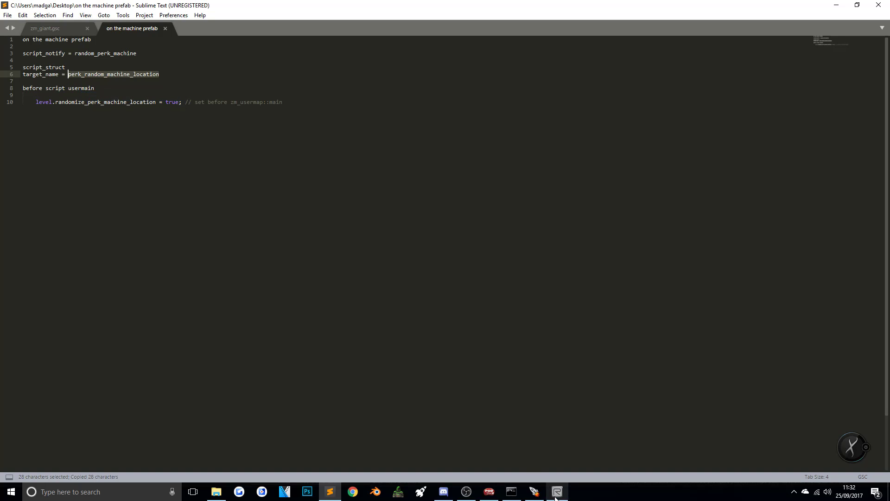
{"action": "left_click", "coordinate": [557, 491]}
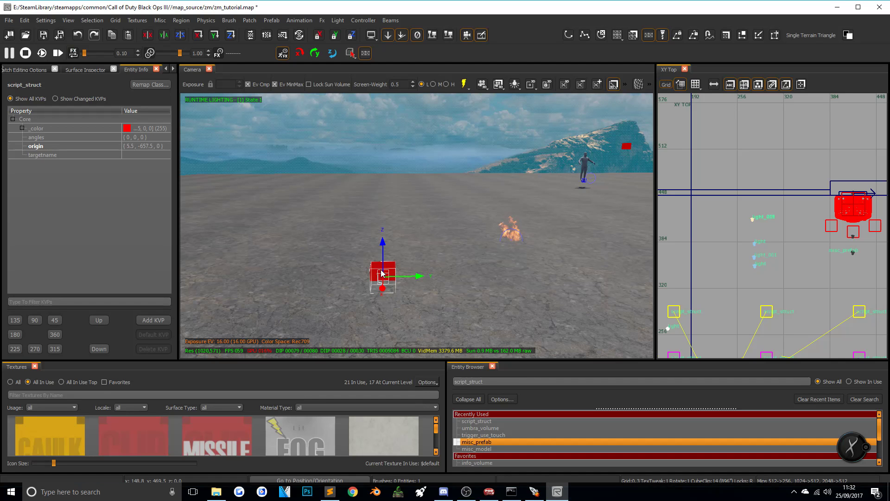
{"action": "left_click", "coordinate": [124, 155]}
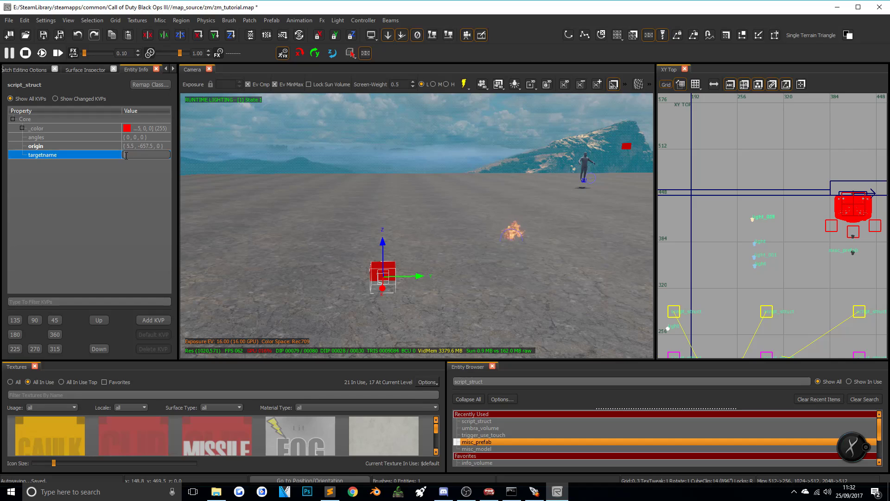
{"action": "right_click", "coordinate": [128, 156]}
{"action": "left_click", "coordinate": [147, 196]}
{"action": "key", "text": "Return"}
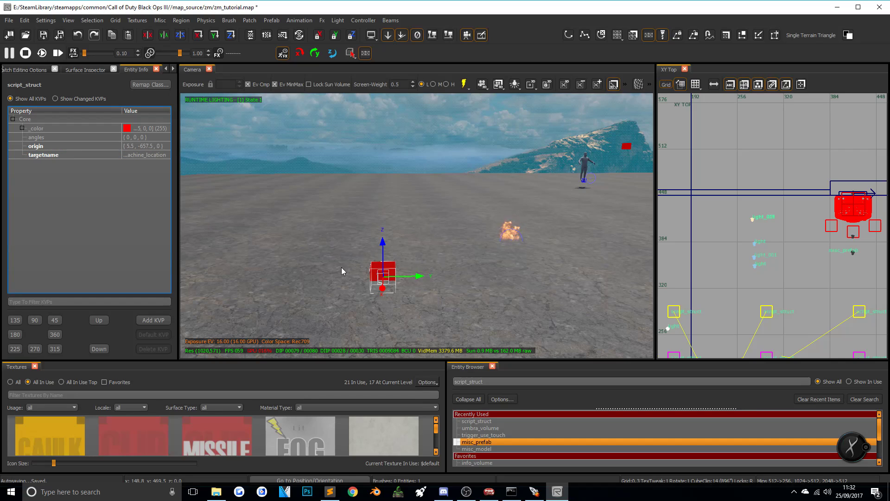
Duplicate the script_struct three times, spreading the four structs in a rough rectangle on the ground and rotating a copy to 270 degrees about Z
{"action": "right_click_drag", "start_coordinate": [425, 241], "coordinate": [432, 220]}
{"action": "left_click_drag", "start_coordinate": [423, 229], "coordinate": [267, 231]}
{"action": "right_click_drag", "start_coordinate": [282, 246], "coordinate": [391, 235]}
{"action": "key", "text": "space"}
{"action": "left_click_drag", "start_coordinate": [413, 223], "coordinate": [285, 279]}
{"action": "left_click", "coordinate": [231, 35]}
{"action": "mouse_move", "coordinate": [355, 184]}
{"action": "right_mouse_down"}
{"action": "mouse_move", "coordinate": [325, 183]}
{"action": "mouse_move", "coordinate": [343, 204]}
{"action": "right_mouse_up"}
{"action": "key", "text": "space"}
{"action": "left_click_drag", "start_coordinate": [371, 230], "coordinate": [520, 263]}
{"action": "mouse_move", "coordinate": [513, 279]}
{"action": "right_mouse_down"}
{"action": "mouse_move", "coordinate": [503, 267]}
{"action": "mouse_move", "coordinate": [513, 279]}
{"action": "right_mouse_up"}
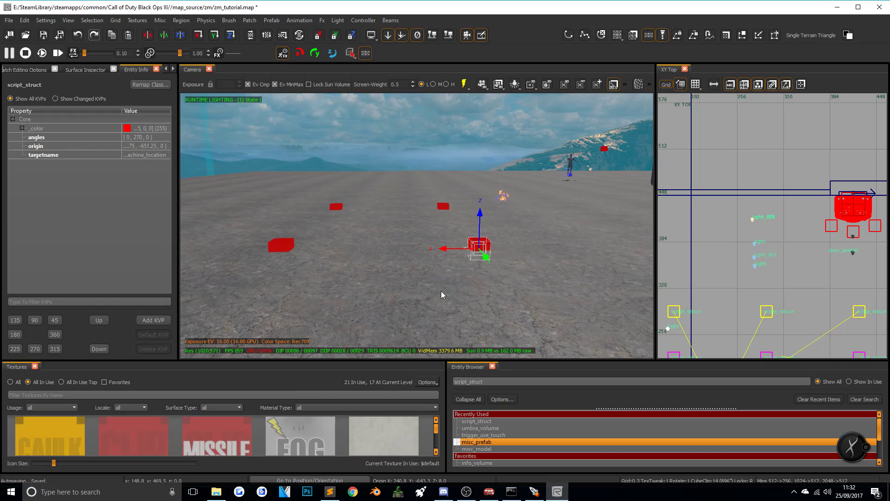
{"action": "key", "text": "Escape"}
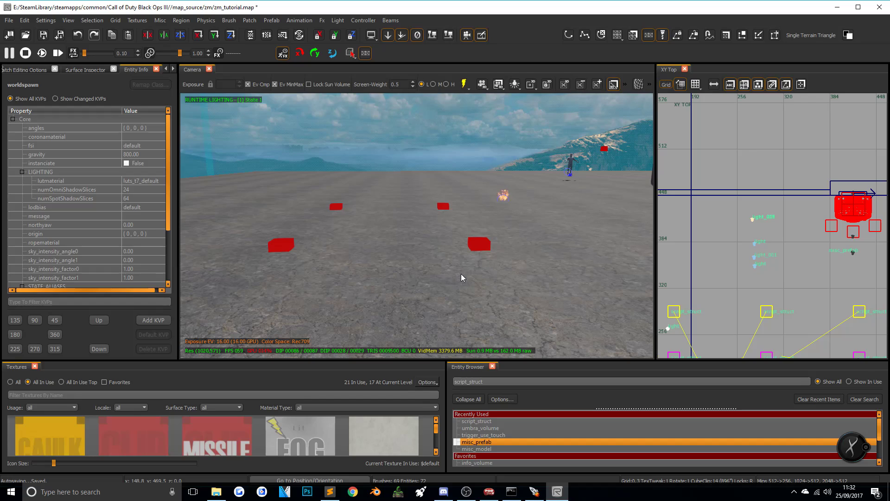
Check the notes in Sublime Text for the remaining script_notify and level.randomize_perk_machine_location settings
{"action": "left_click", "coordinate": [330, 492]}
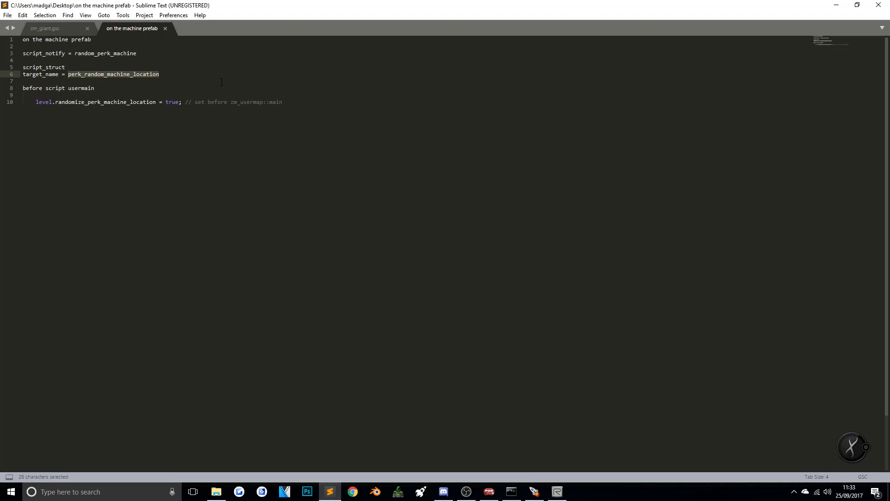
{"action": "left_click", "coordinate": [176, 154]}
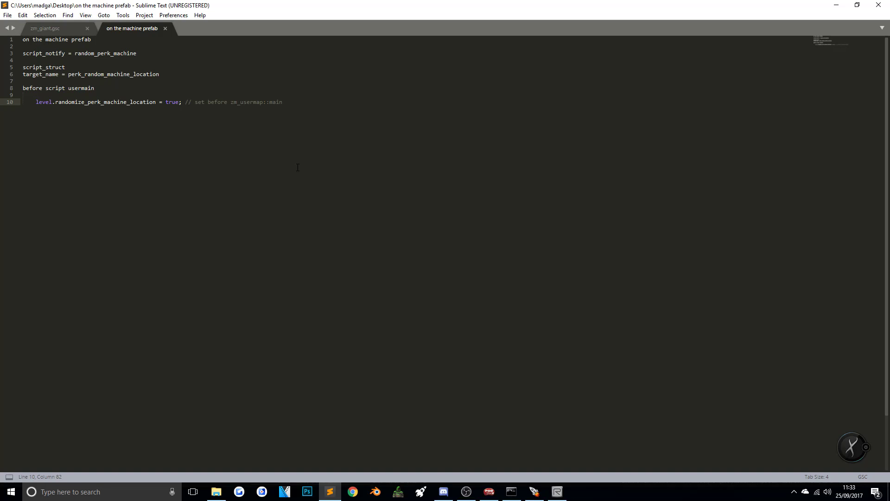
{"action": "left_click", "coordinate": [557, 491]}
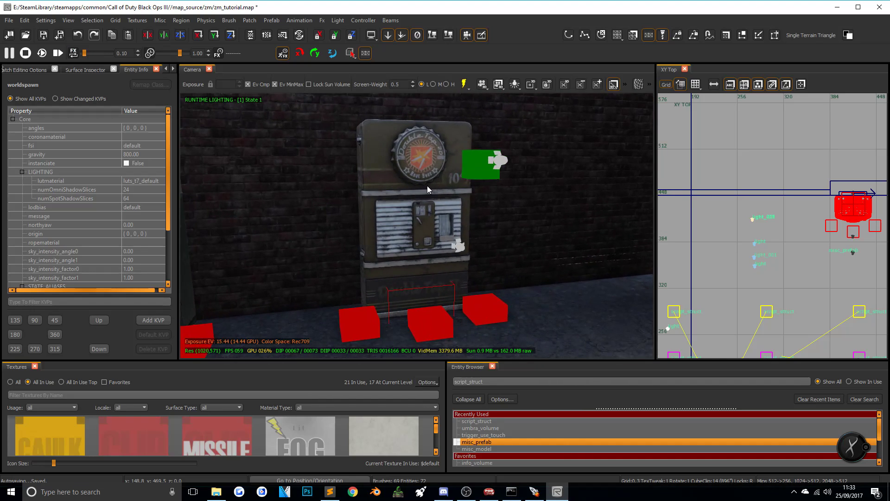
Add the key script_notify with the value random_perk_machine, copied from the Sublime Text notes, to the Double Tap machine prefab
{"action": "left_click", "coordinate": [427, 185]}
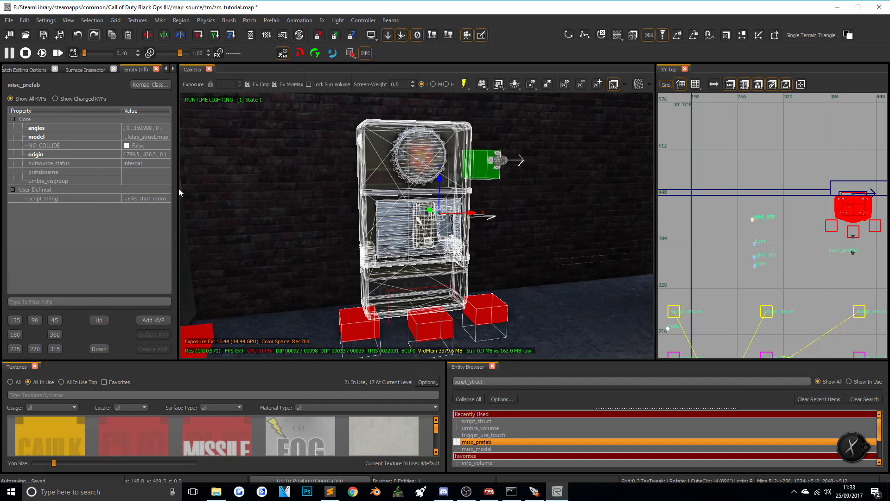
{"action": "left_click_drag", "start_coordinate": [179, 188], "coordinate": [249, 195]}
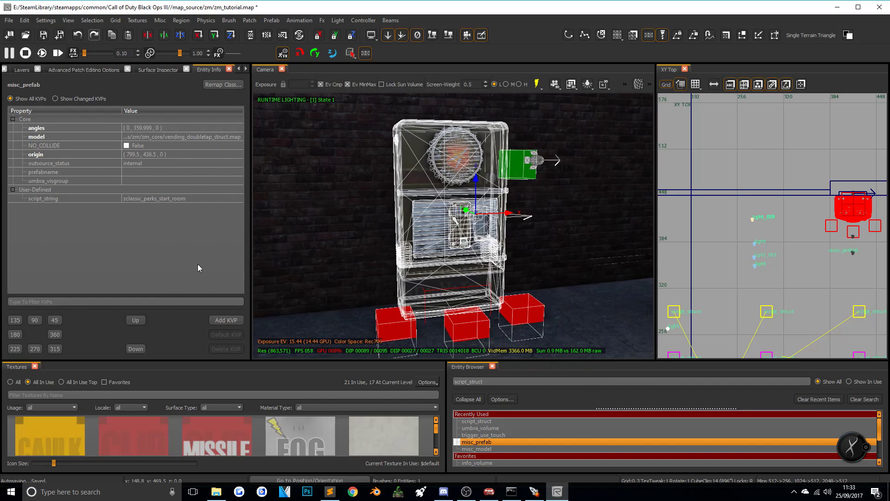
{"action": "left_click", "coordinate": [224, 323]}
{"action": "type", "text": "script_notify"}
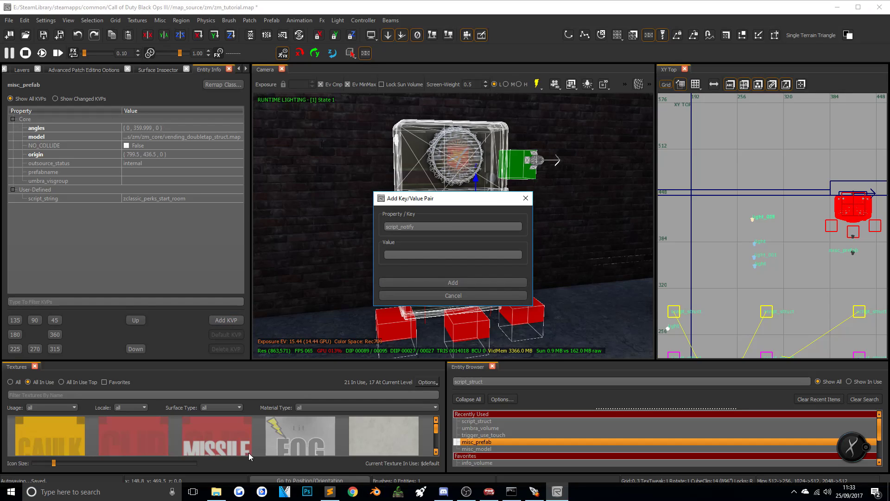
{"action": "left_click", "coordinate": [334, 493]}
{"action": "left_click_drag", "start_coordinate": [146, 53], "coordinate": [76, 55]}
{"action": "right_click", "coordinate": [82, 54]}
{"action": "left_click", "coordinate": [97, 74]}
{"action": "left_click", "coordinate": [480, 248]}
{"action": "right_click", "coordinate": [482, 255]}
{"action": "left_click", "coordinate": [504, 294]}
{"action": "left_click", "coordinate": [450, 284]}
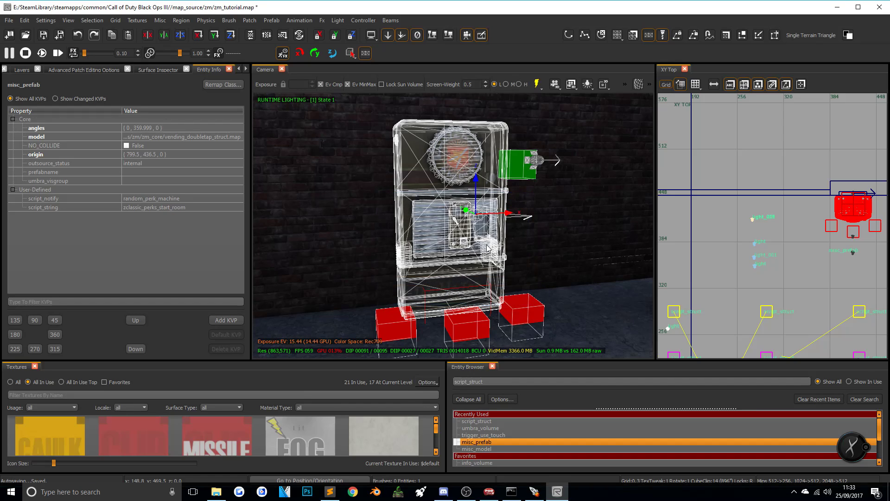
{"action": "key", "text": "Escape"}
Add the key script_notify with the value random_perk_machine to the Speed Cola machine prefab
{"action": "right_click_drag", "start_coordinate": [483, 238], "coordinate": [480, 220]}
{"action": "left_click", "coordinate": [467, 185]}
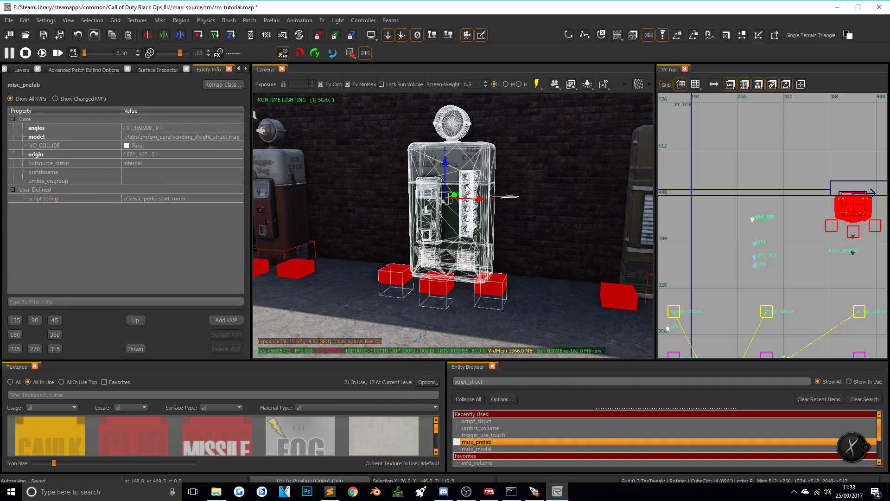
{"action": "left_click", "coordinate": [213, 319]}
{"action": "type", "text": "script_notify"}
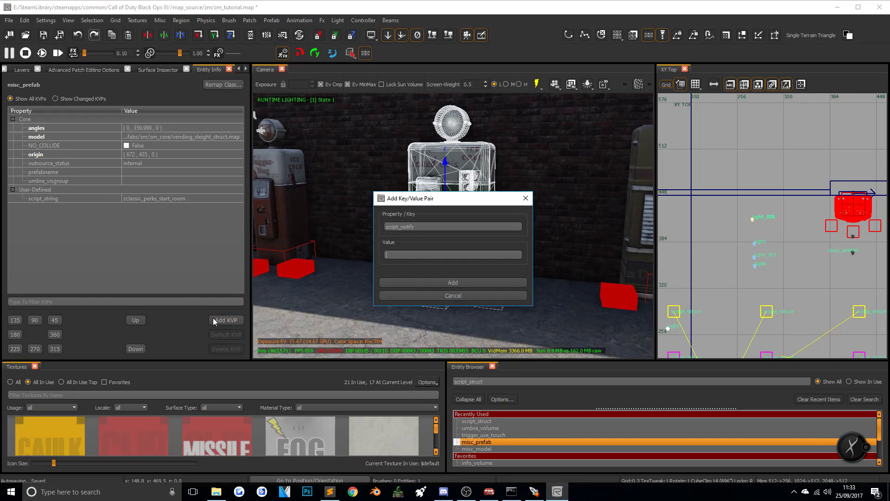
{"action": "key", "text": "ctrl+v"}
{"action": "left_click", "coordinate": [440, 281]}
Add the key script_notify with the value random_perk_machine to the Juggernog machine prefab
{"action": "left_click", "coordinate": [280, 209]}
{"action": "left_click", "coordinate": [226, 320]}
{"action": "type", "text": "scri"}
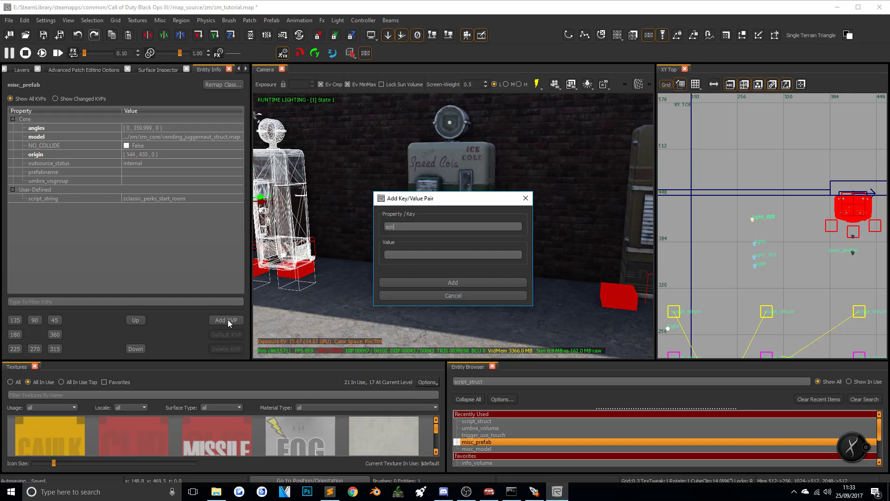
{"action": "type", "text": "pt_notify"}
{"action": "key", "text": "ctrl+v"}
{"action": "left_click", "coordinate": [445, 286]}
Add the key script_notify with the value random_perk_machine to the Quick Revive machine prefab
{"action": "right_click_drag", "start_coordinate": [466, 316], "coordinate": [353, 315]}
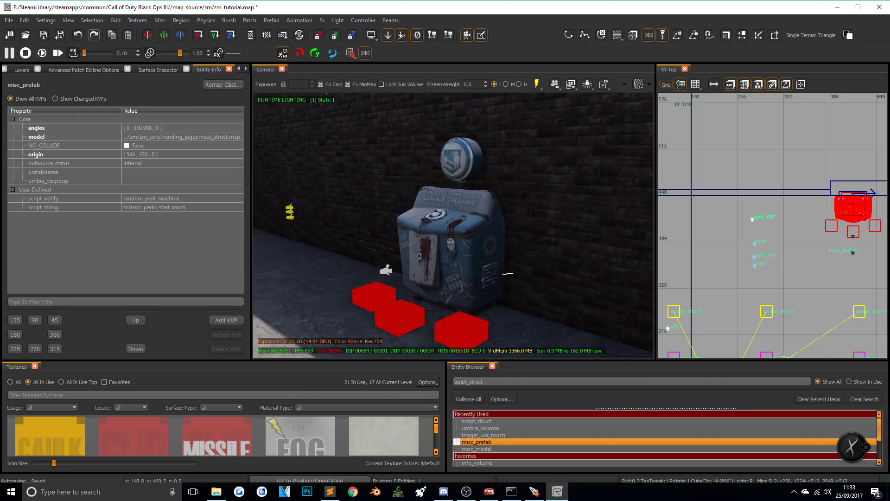
{"action": "left_click", "coordinate": [467, 242], "text": "shift"}
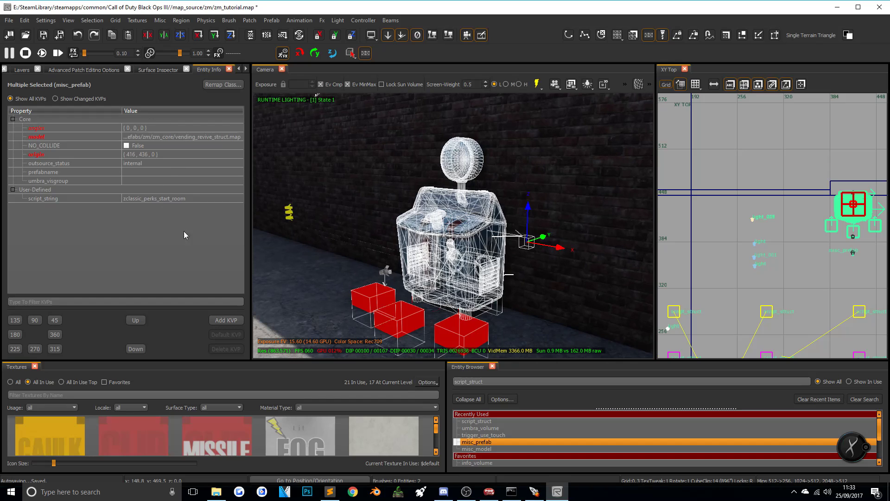
{"action": "key", "text": "Escape"}
{"action": "left_click", "coordinate": [451, 260], "text": "shift"}
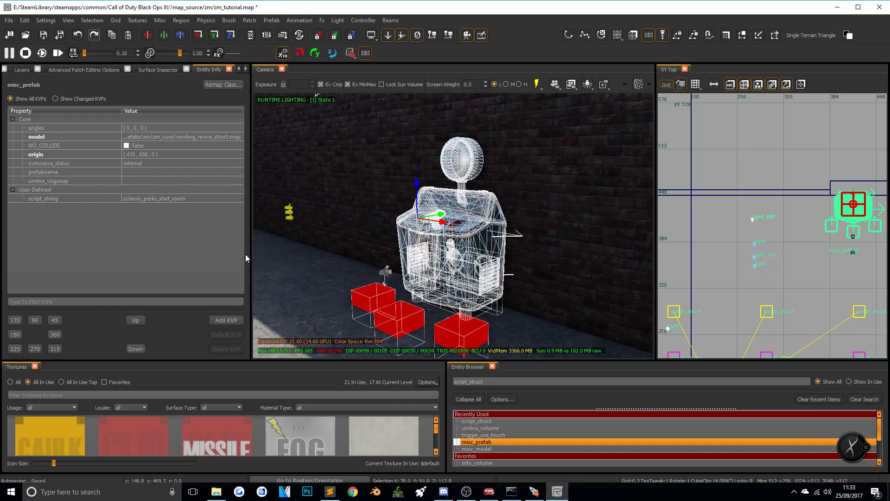
{"action": "left_click", "coordinate": [221, 322]}
{"action": "type", "text": "script_no"}
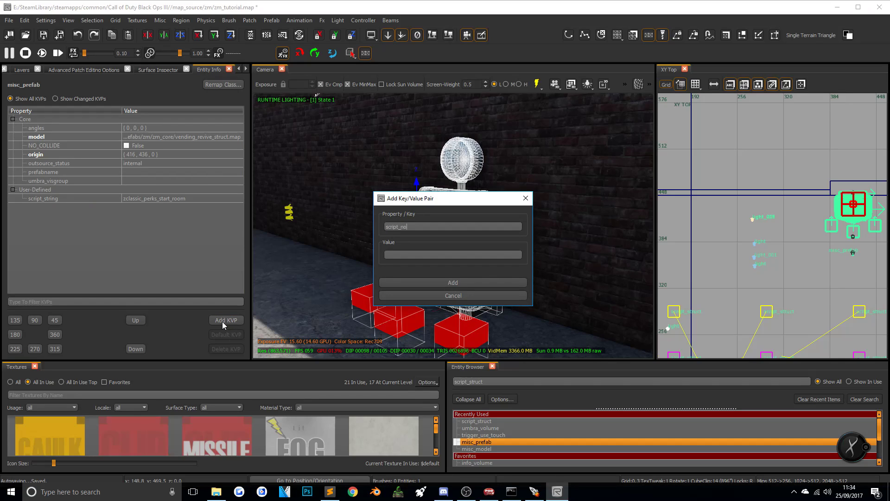
{"action": "type", "text": "random_perk_machine"}
{"action": "left_click", "coordinate": [418, 283]}
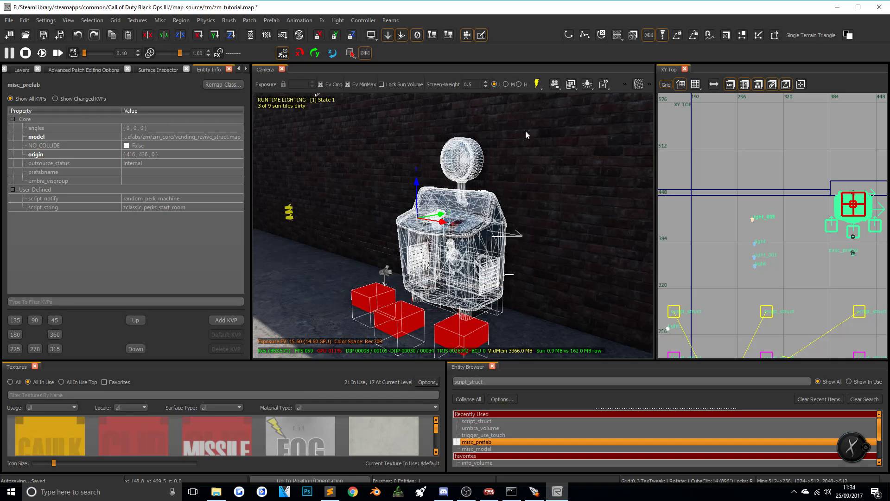
{"action": "key", "text": "Escape"}
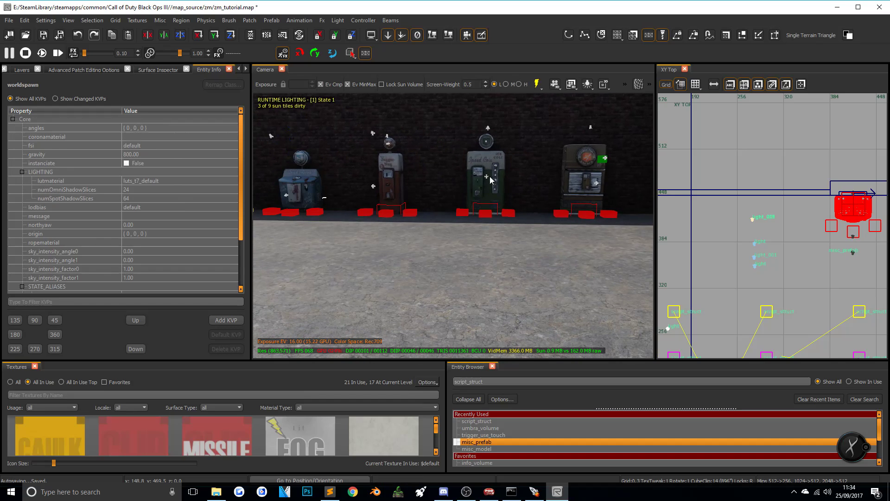
Save the zm_tutorial map with the updated perk machine prefabs
{"action": "left_click", "coordinate": [9, 21]}
{"action": "left_click", "coordinate": [18, 49]}
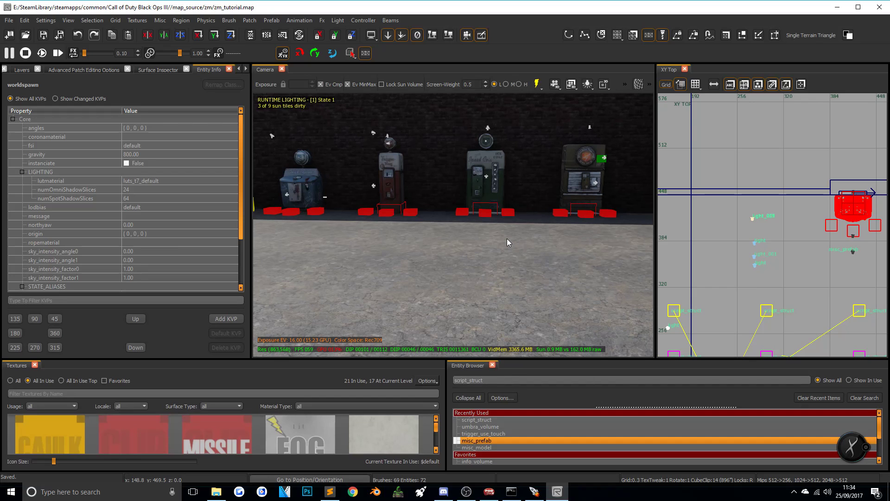
{"action": "right_click_drag", "start_coordinate": [507, 238], "coordinate": [443, 232]}
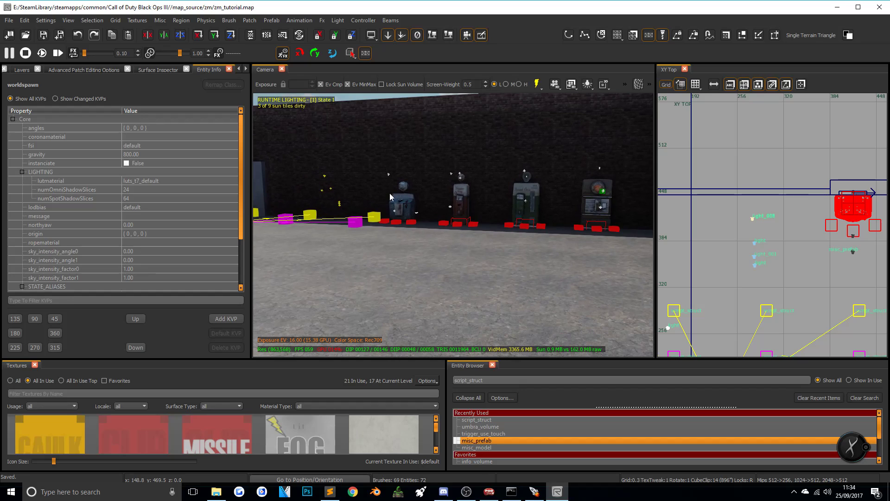
Switch to the Mod Tools Launcher, open the zm_tutorial map folder and open scripts\zm\zm_tutorial.gsc in Sublime Text
{"action": "left_click", "coordinate": [535, 492]}
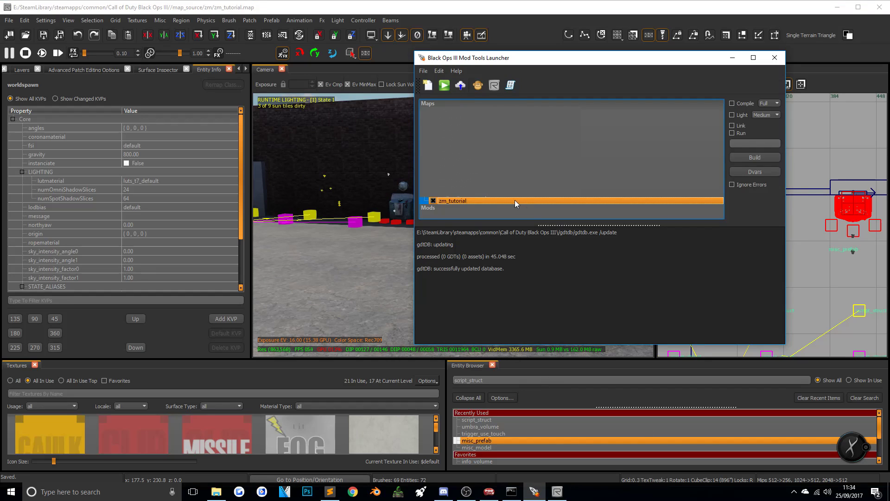
{"action": "right_click", "coordinate": [459, 204]}
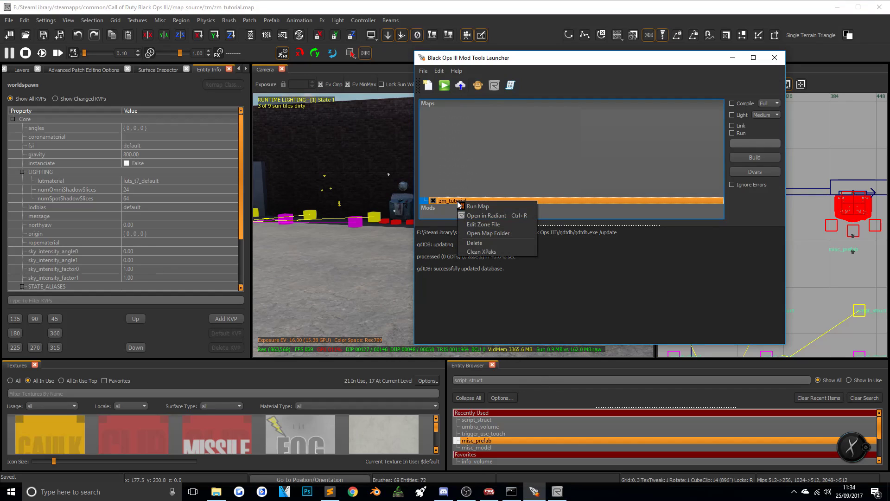
{"action": "left_click", "coordinate": [475, 230]}
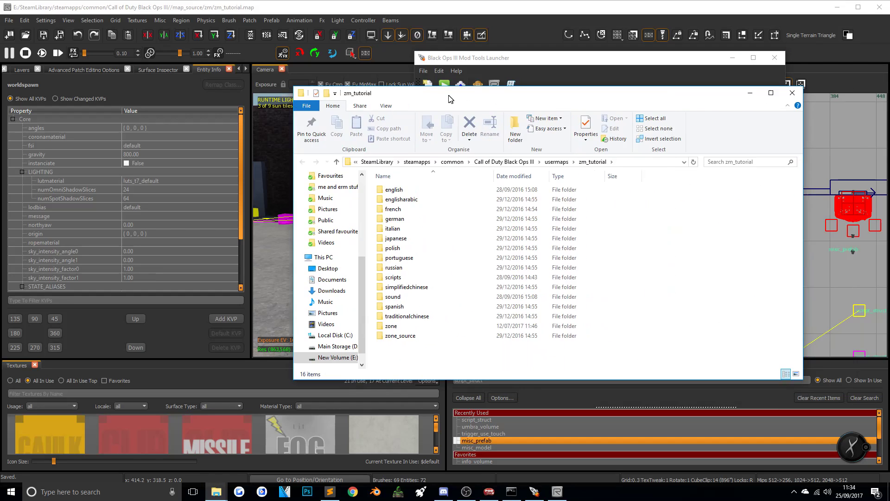
{"action": "left_click_drag", "start_coordinate": [448, 98], "coordinate": [341, 103]}
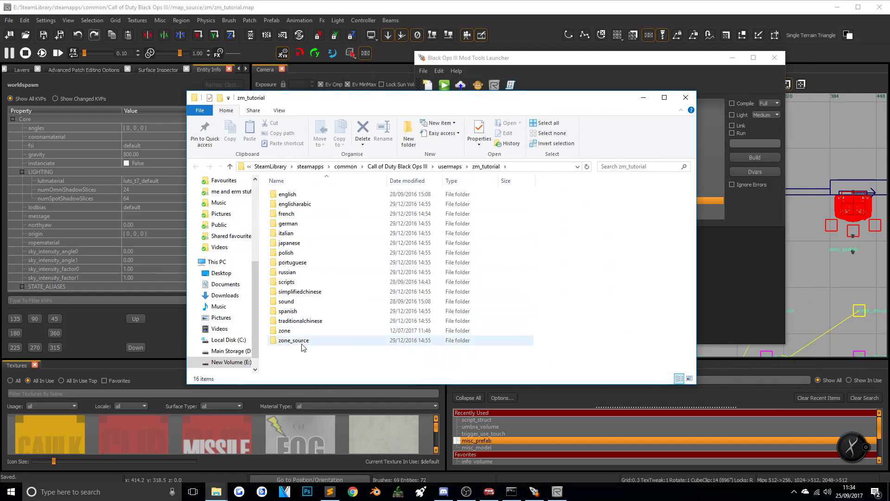
{"action": "double_click", "coordinate": [291, 283]}
{"action": "double_click", "coordinate": [288, 199]}
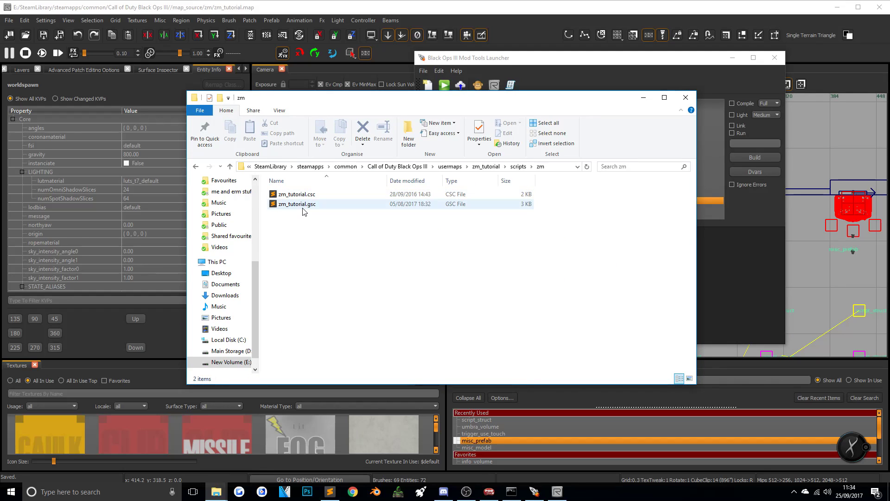
{"action": "double_click", "coordinate": [297, 204]}
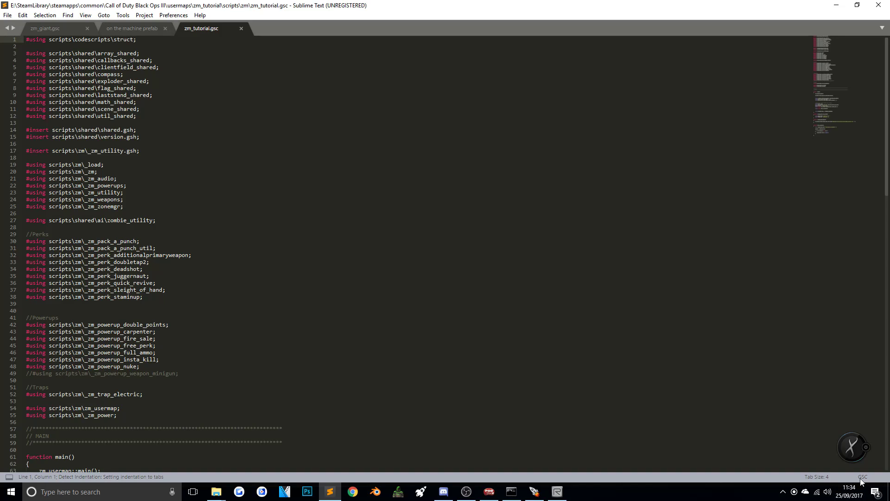
Find the zm_usermap::main() call in the script, and copy level.randomize_perk_machine_location = true; from the notes file
{"action": "scroll", "coordinate": [254, 271], "scroll_direction": "down", "scroll_amount": 10}
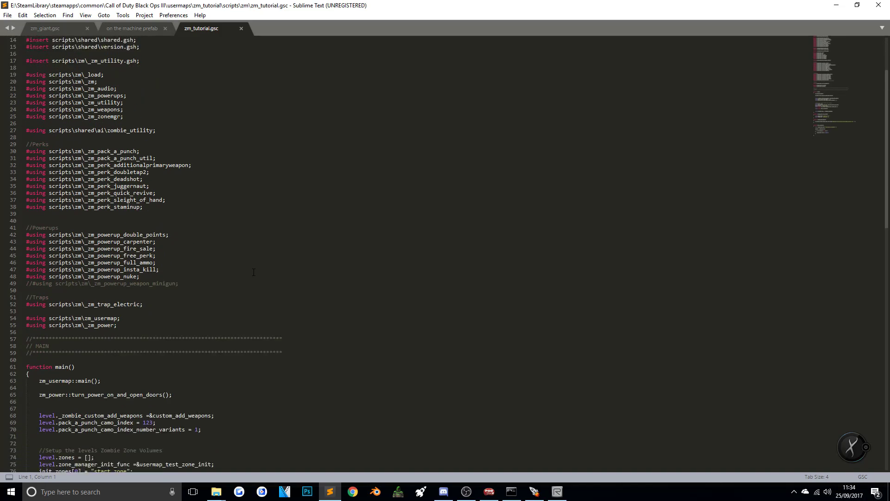
{"action": "scroll", "coordinate": [253, 272], "scroll_direction": "down", "scroll_amount": 1}
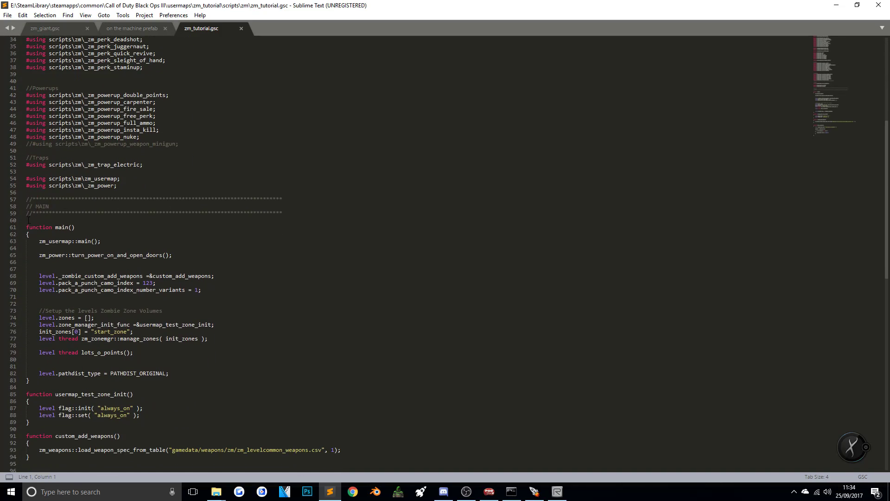
{"action": "left_click_drag", "start_coordinate": [27, 227], "coordinate": [292, 247]}
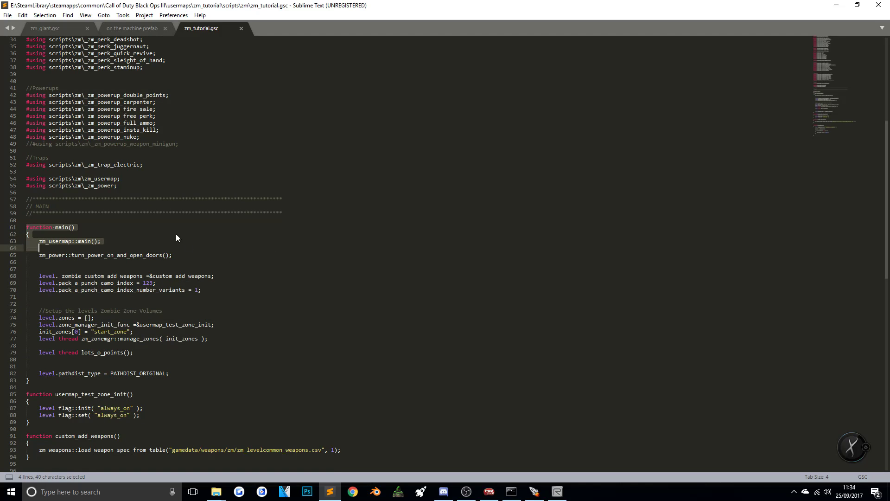
{"action": "left_click", "coordinate": [134, 28]}
{"action": "left_click_drag", "start_coordinate": [180, 102], "coordinate": [36, 102]}
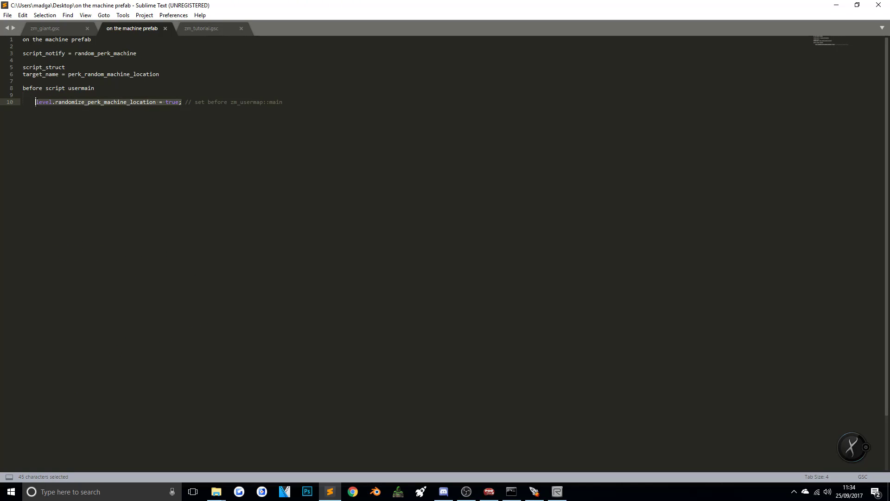
{"action": "right_click", "coordinate": [91, 102]}
{"action": "left_click", "coordinate": [105, 123]}
{"action": "left_click", "coordinate": [201, 28]}
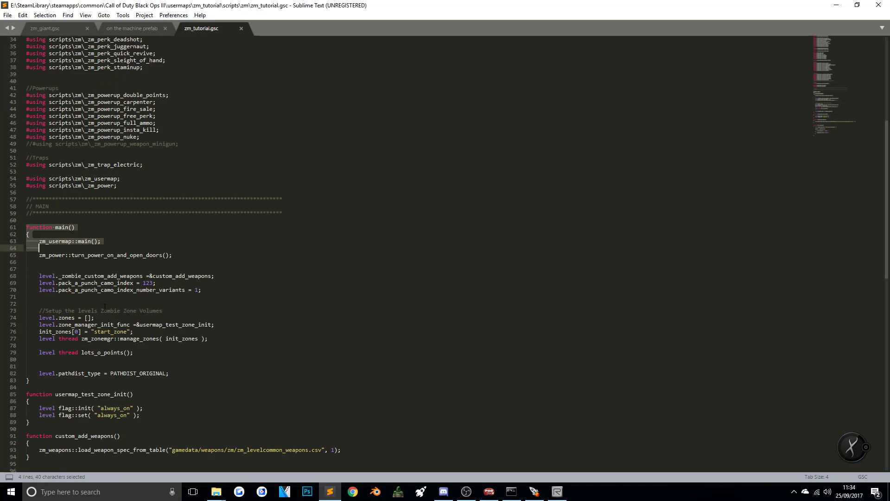
Insert level.randomize_perk_machine_location = true; above zm_usermap::main() in the main function and save zm_tutorial.gsc
{"action": "left_click", "coordinate": [39, 241]}
{"action": "key", "text": "Return"}
{"action": "key", "text": "Return"}
{"action": "key", "text": "Up"}
{"action": "key", "text": "Up"}
{"action": "key", "text": "ctrl+v"}
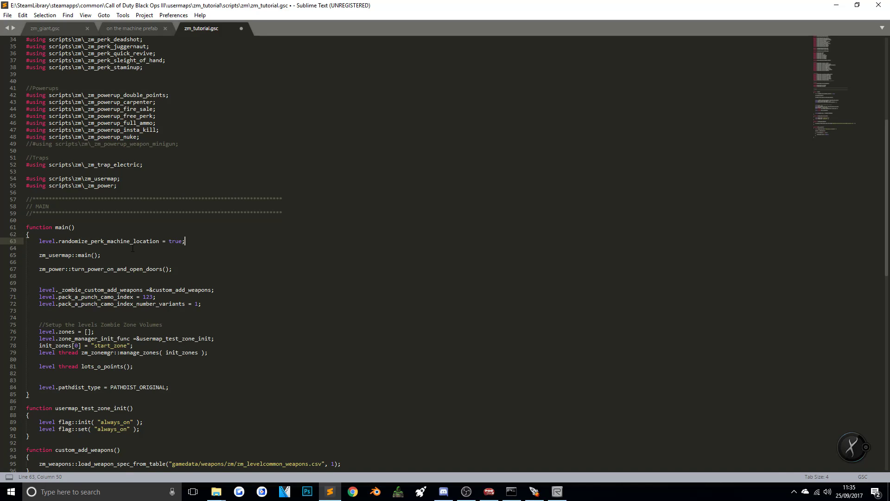
{"action": "left_click", "coordinate": [8, 15]}
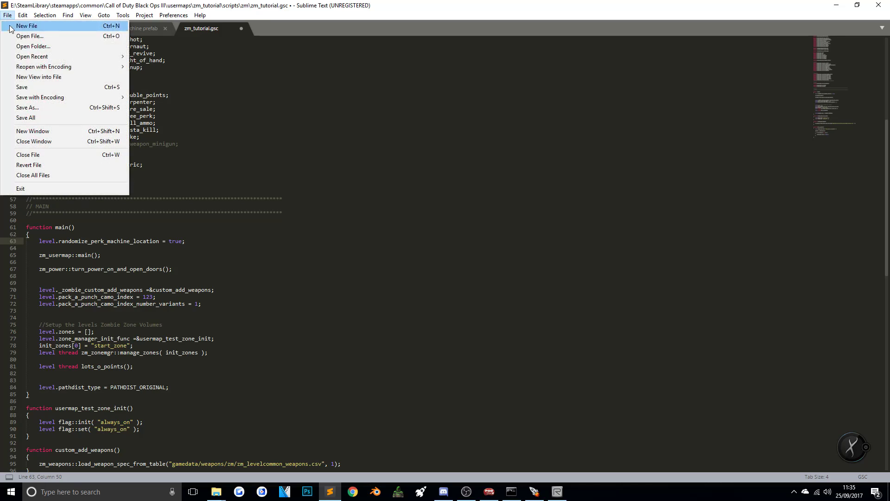
{"action": "left_click", "coordinate": [21, 88]}
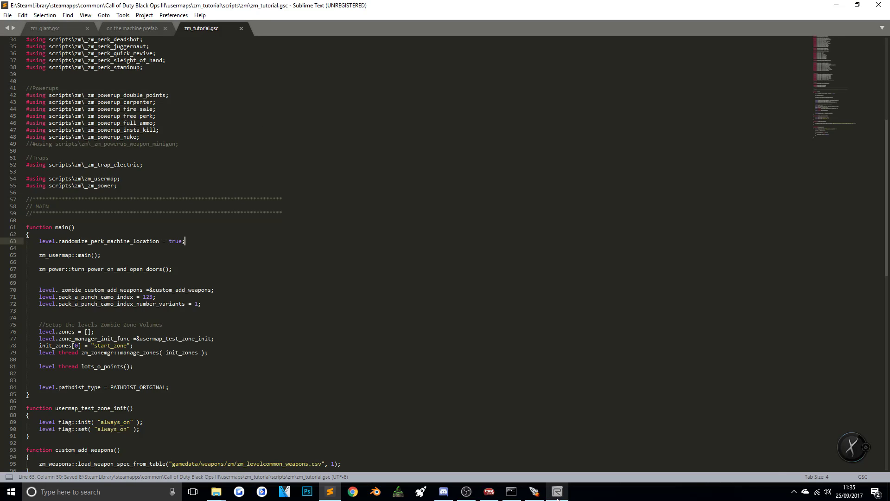
Switch to the Mod Tools Launcher and build the zm_tutorial map with Compile enabled
{"action": "left_click", "coordinate": [534, 492]}
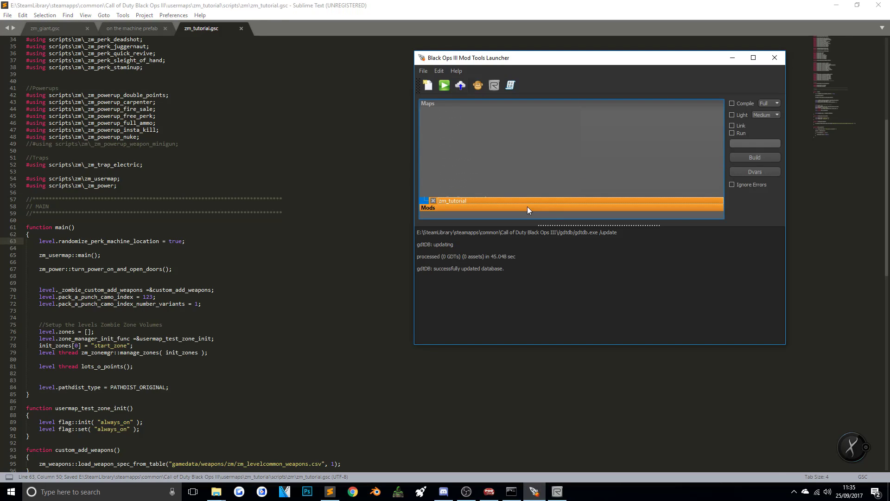
{"action": "left_click", "coordinate": [739, 105]}
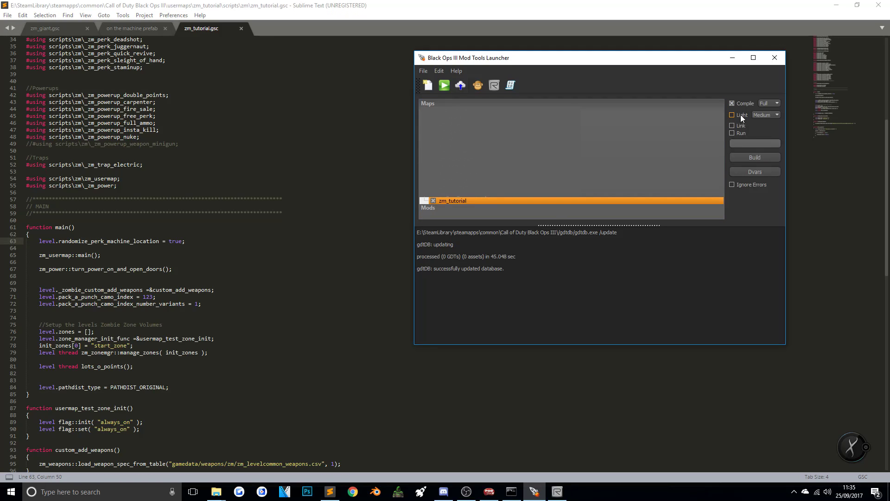
{"action": "left_click", "coordinate": [761, 161]}
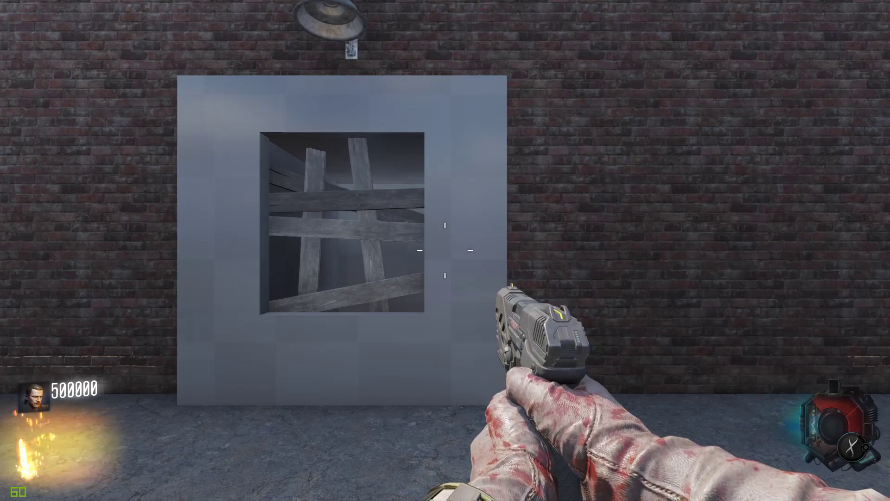
{"action": "key", "text": "a"}
{"action": "key", "text": "w"}
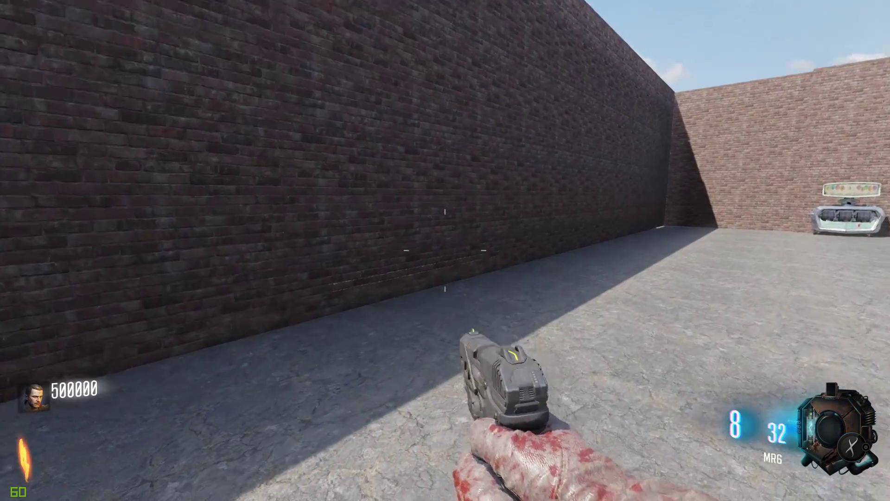
{"action": "key", "text": "shift"}
{"action": "key", "text": "s"}
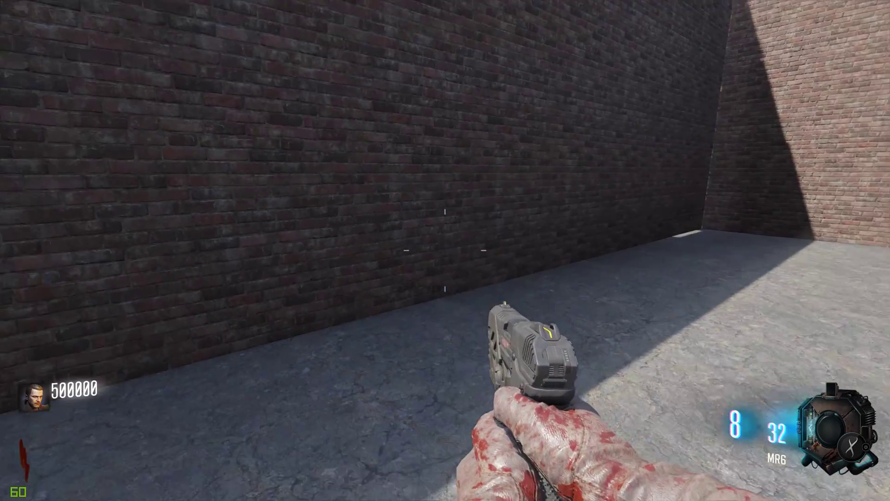
{"action": "key", "text": "s"}
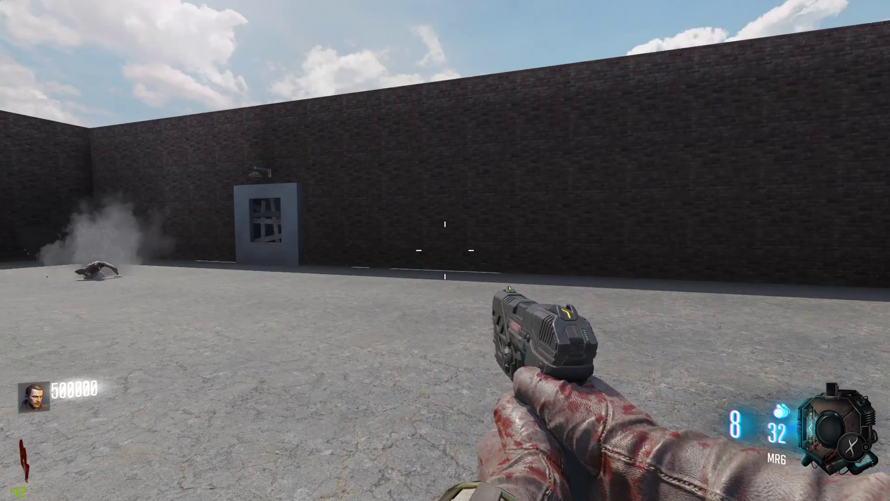
{"action": "key", "text": "w"}
{"action": "key", "text": "w"}
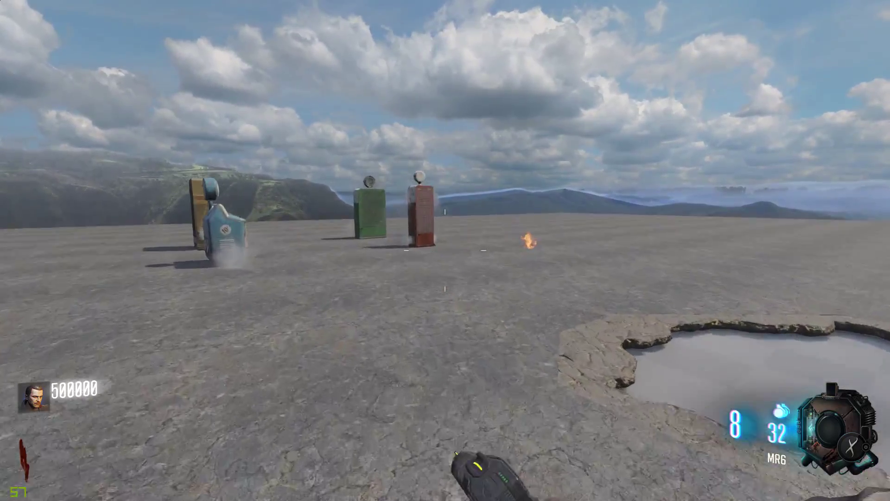
{"action": "key", "text": "w"}
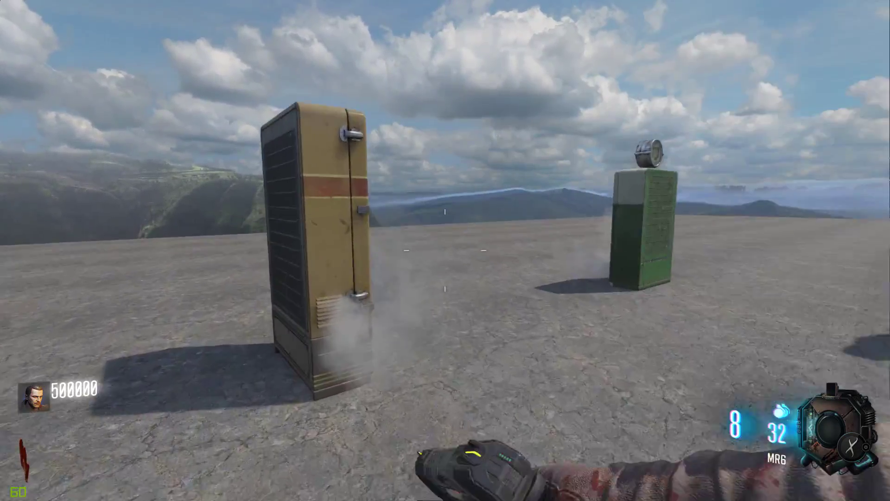
{"action": "key", "text": "w"}
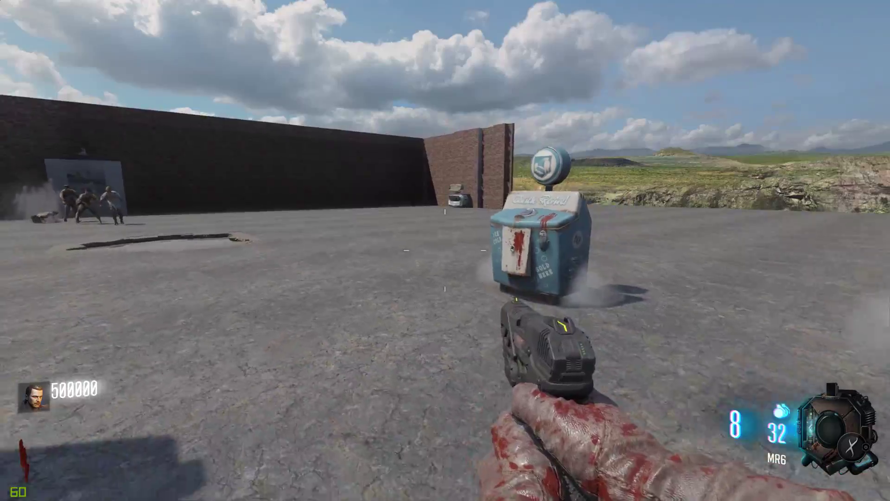
{"action": "key", "text": "s"}
{"action": "key", "text": "w"}
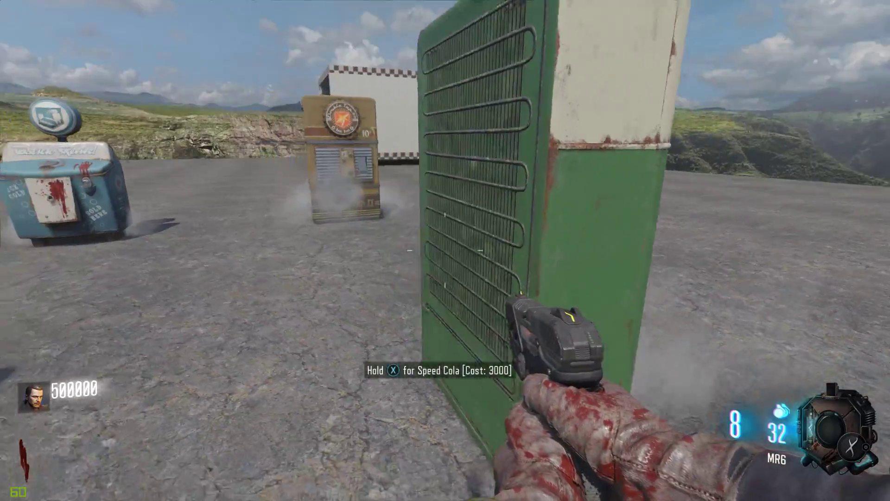
{"action": "key", "text": "s"}
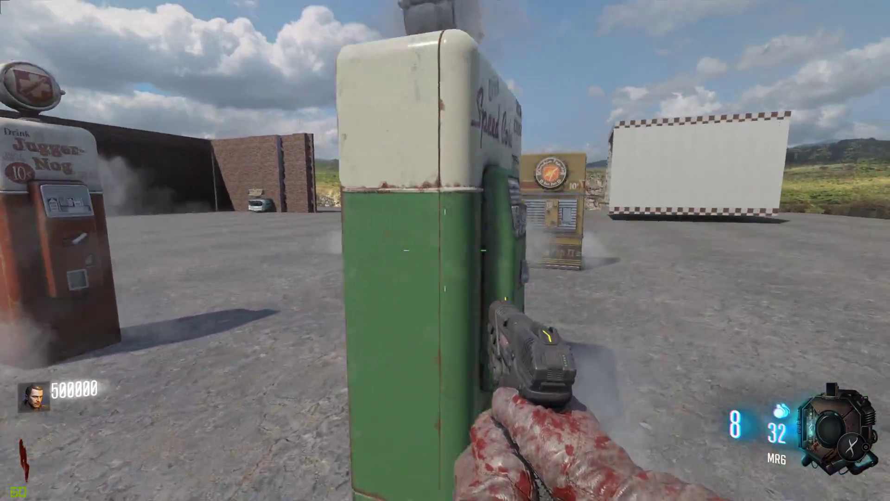
{"action": "key", "text": "w"}
{"action": "key", "text": "w"}
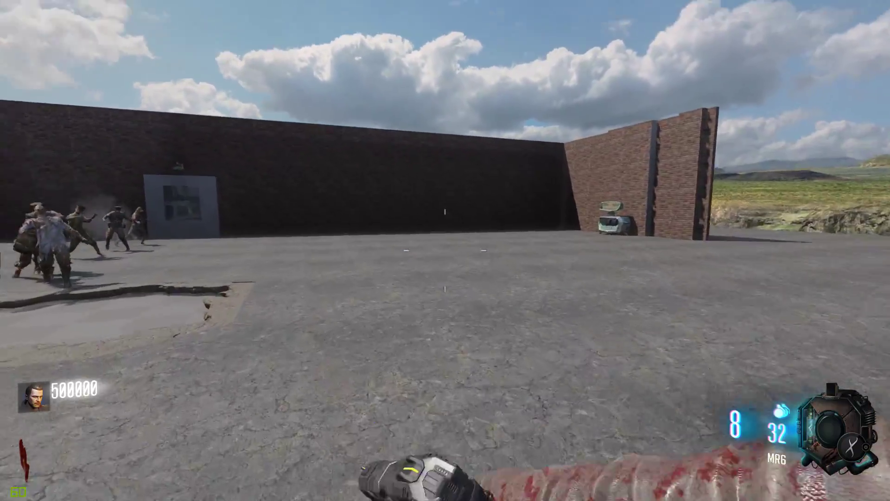
{"action": "key", "text": "w"}
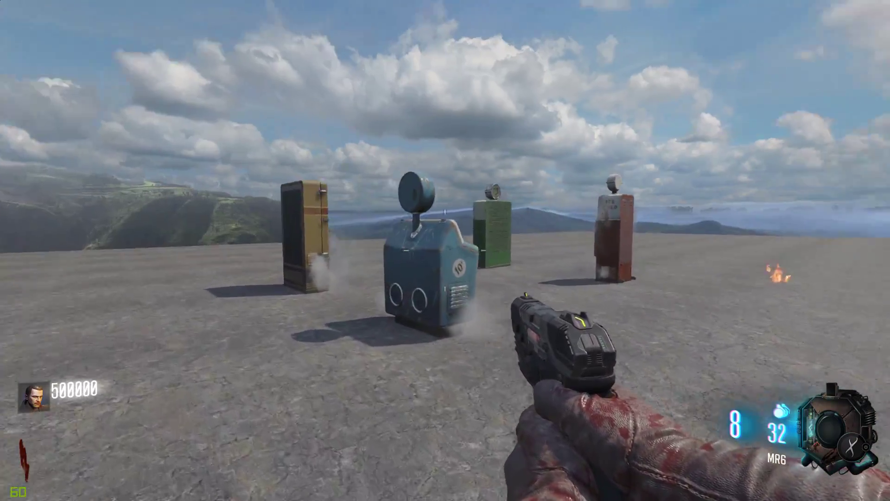
Examine which location each of the four perk machines occupies in the running map
{"action": "key", "text": "w"}
{"action": "key", "text": "s"}
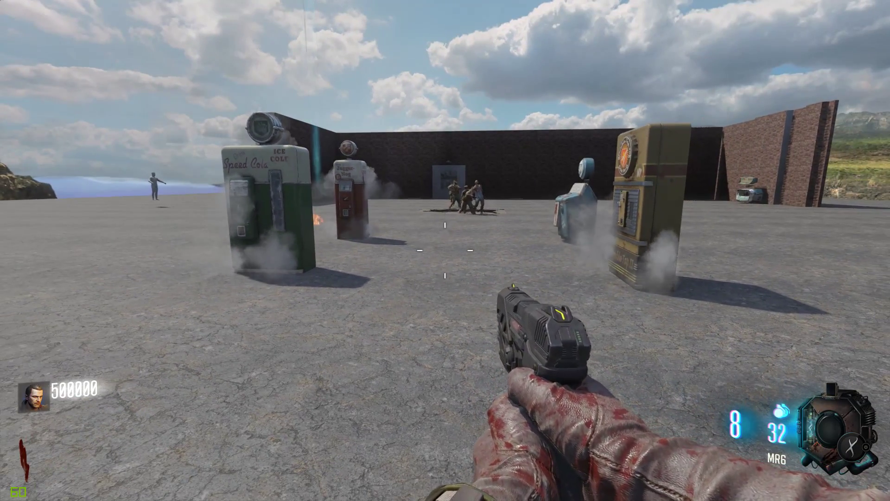
{"action": "key", "text": "w"}
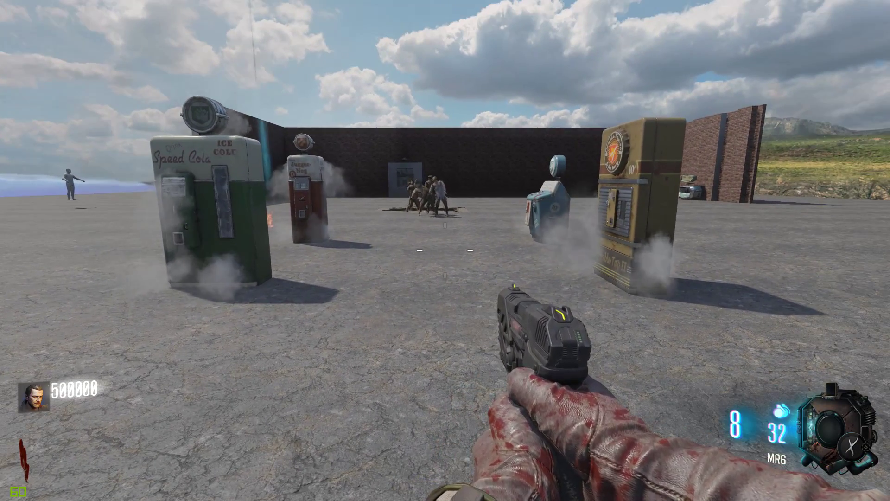
{"action": "key", "text": "s"}
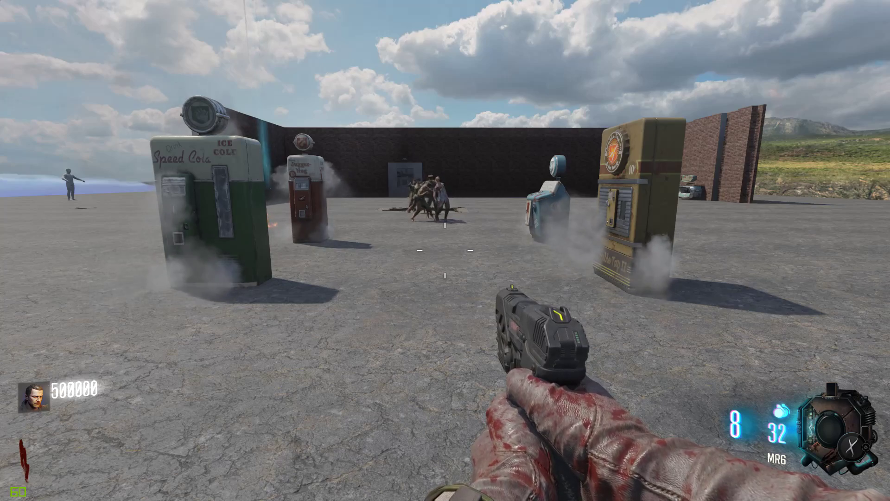
{"action": "left_click", "coordinate": [445, 251]}
{"action": "key", "text": "s"}
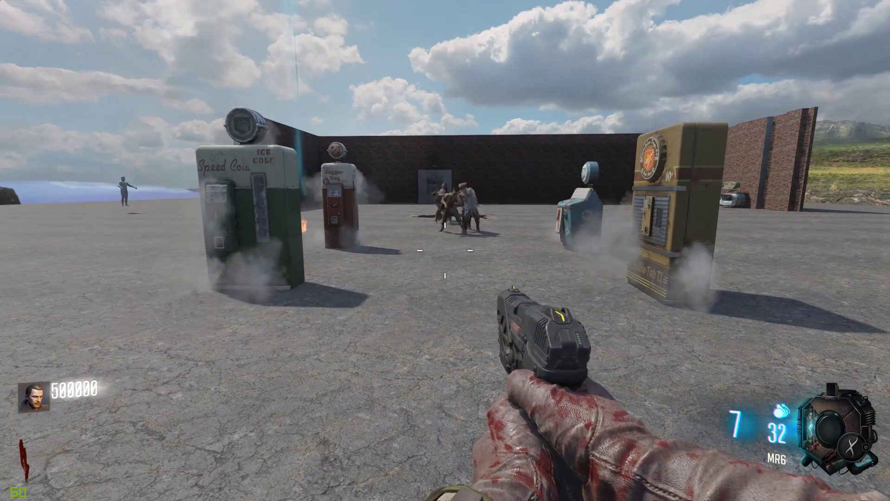
Restart the map from the game console with /map_restart
{"action": "key", "text": "grave"}
{"action": "type", "text": "/m"}
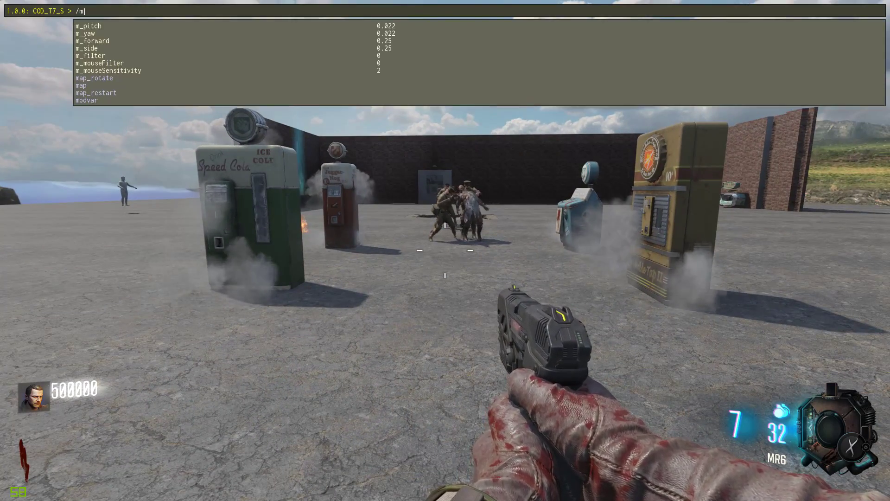
{"action": "type", "text": "ap_res"}
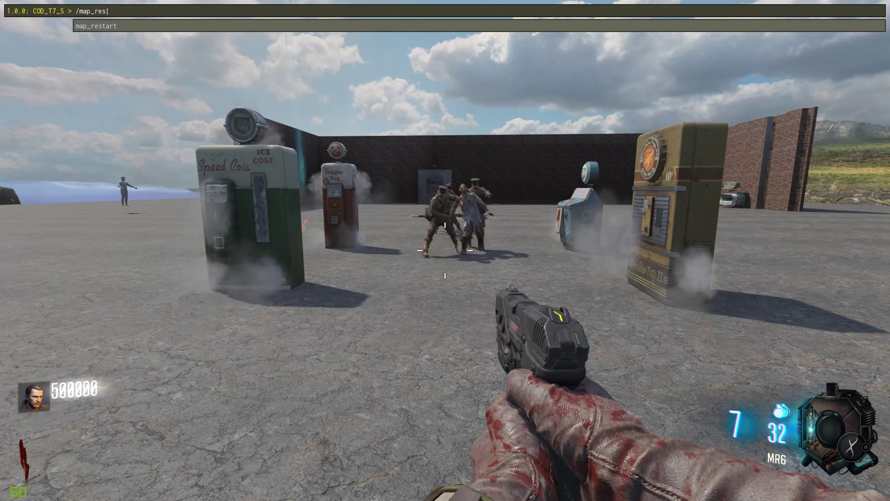
{"action": "type", "text": "tart"}
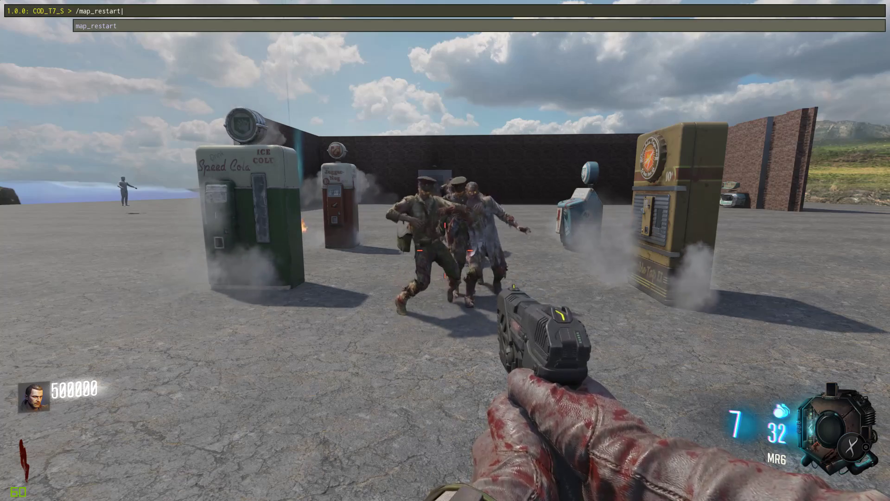
{"action": "key", "text": "Return"}
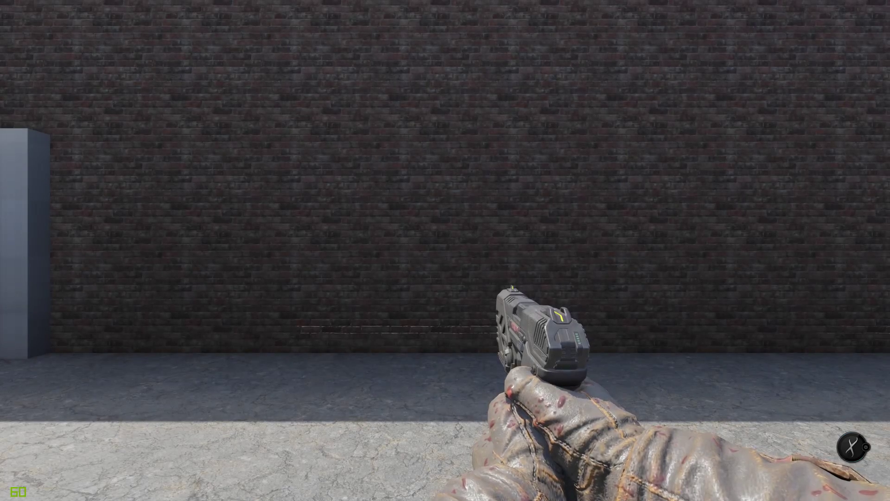
Go from the spawn to the perk machines and check all four positions for changes after the restart
{"action": "key", "text": "shift+w"}
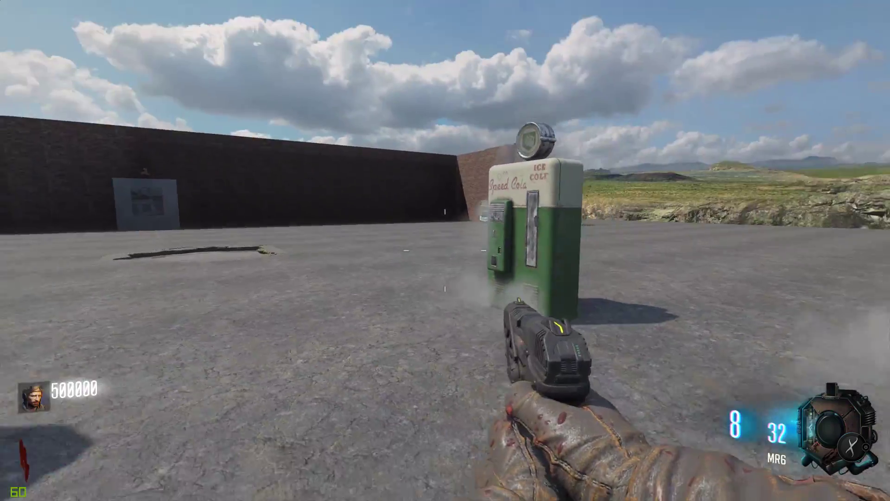
{"action": "key", "text": "s"}
{"action": "left_click", "coordinate": [445, 250]}
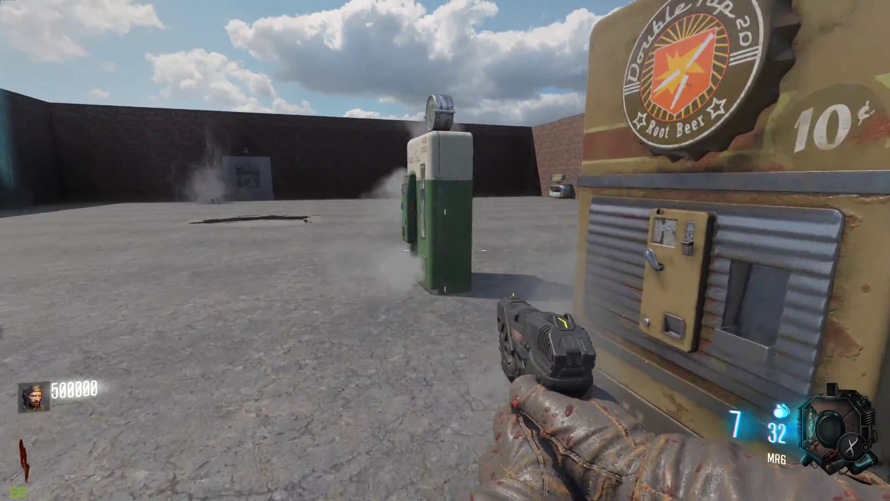
{"action": "left_click", "coordinate": [445, 250]}
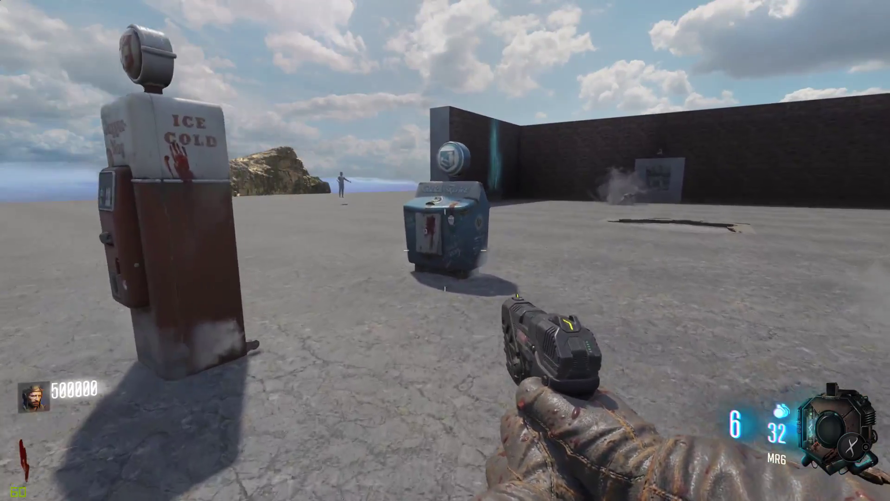
{"action": "left_click", "coordinate": [446, 251]}
{"action": "key", "text": "s"}
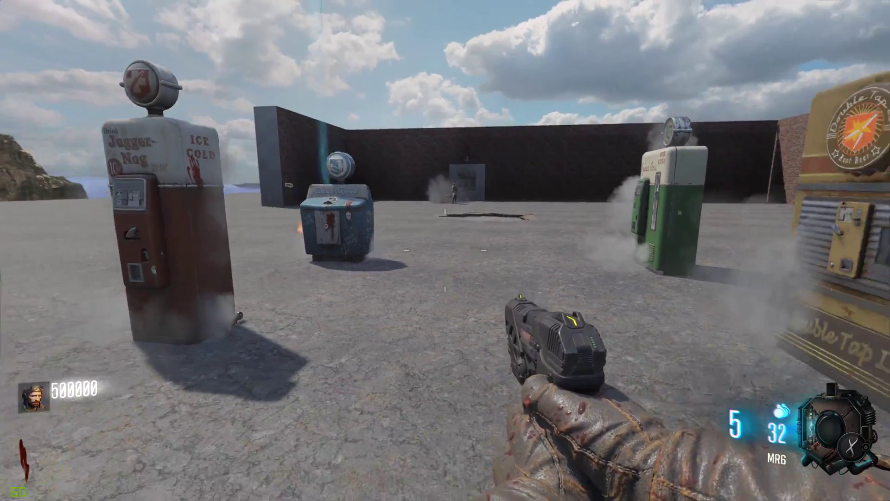
{"action": "key", "text": "s"}
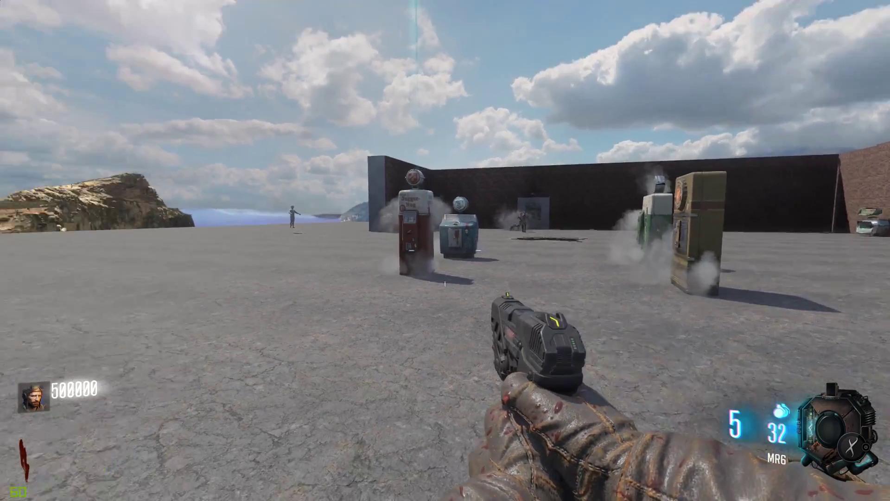
Inspect the Jugger-Nog and Quick Revive machines up close and compare their placement with Speed Cola and Double Tap II
{"action": "key", "text": "w"}
{"action": "key", "text": "s"}
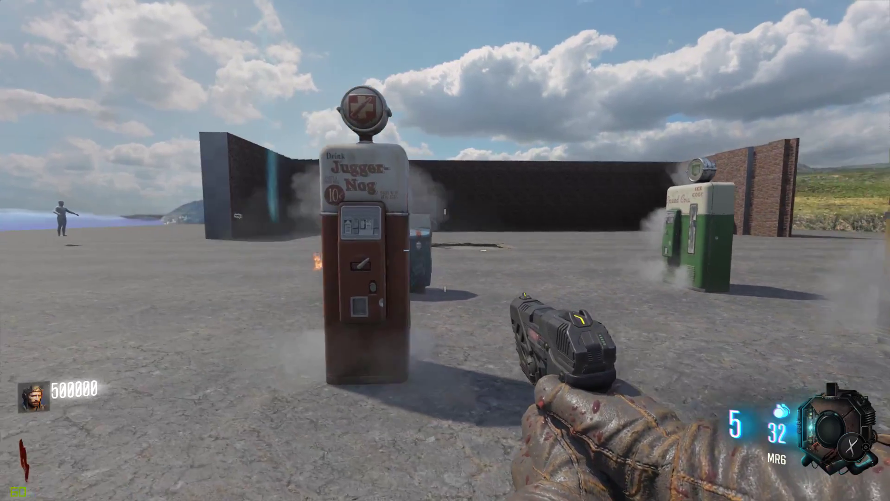
{"action": "key", "text": "w"}
{"action": "key", "text": "a"}
{"action": "key", "text": "w"}
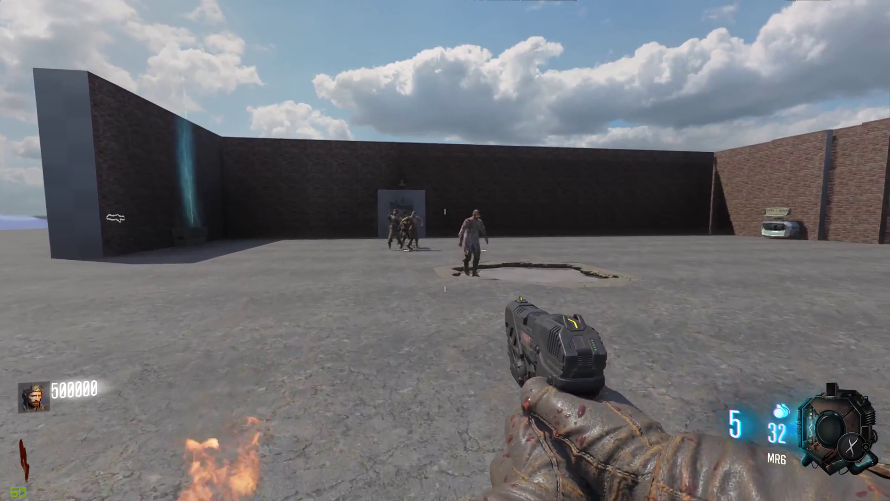
{"action": "key", "text": "shift"}
{"action": "key", "text": "w"}
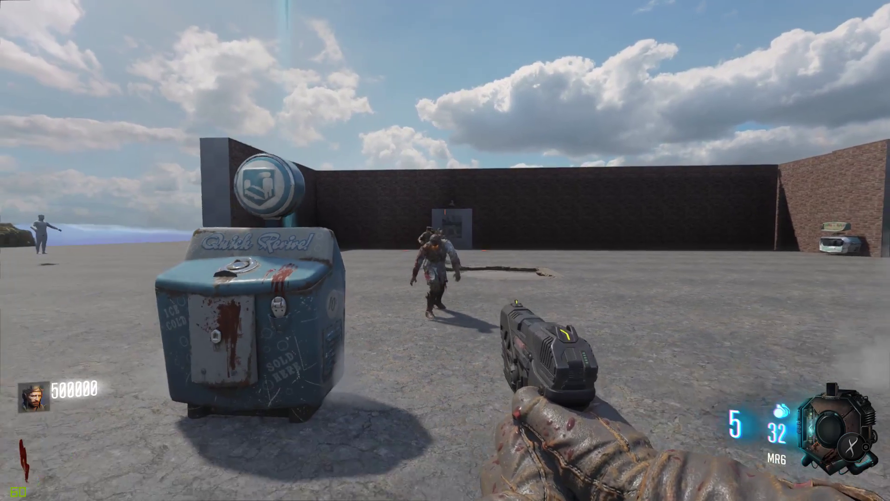
{"action": "key", "text": "s"}
{"action": "key", "text": "w"}
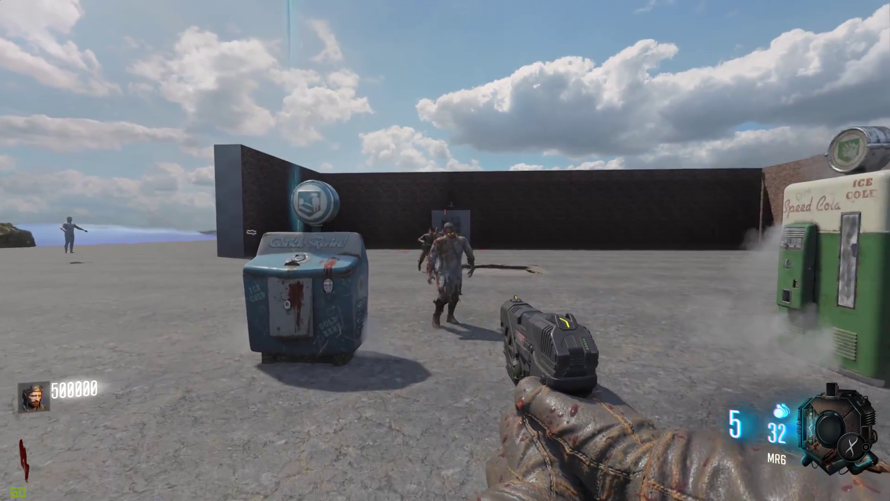
{"action": "key", "text": "s"}
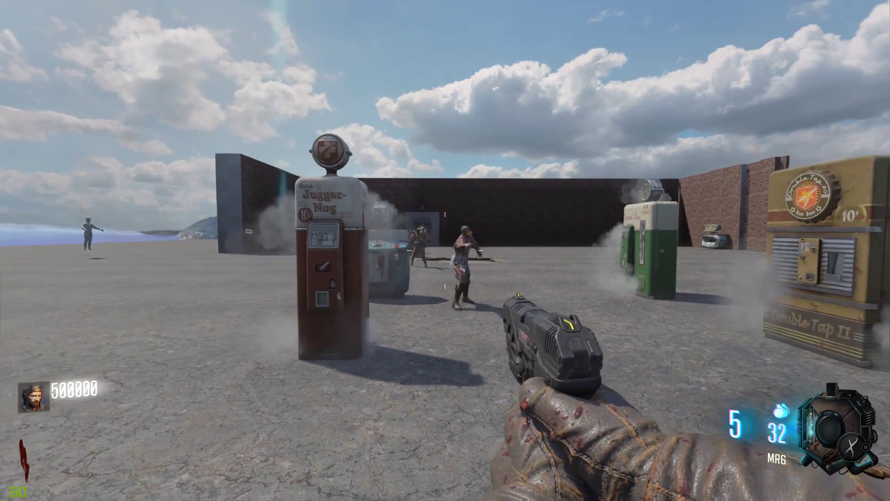